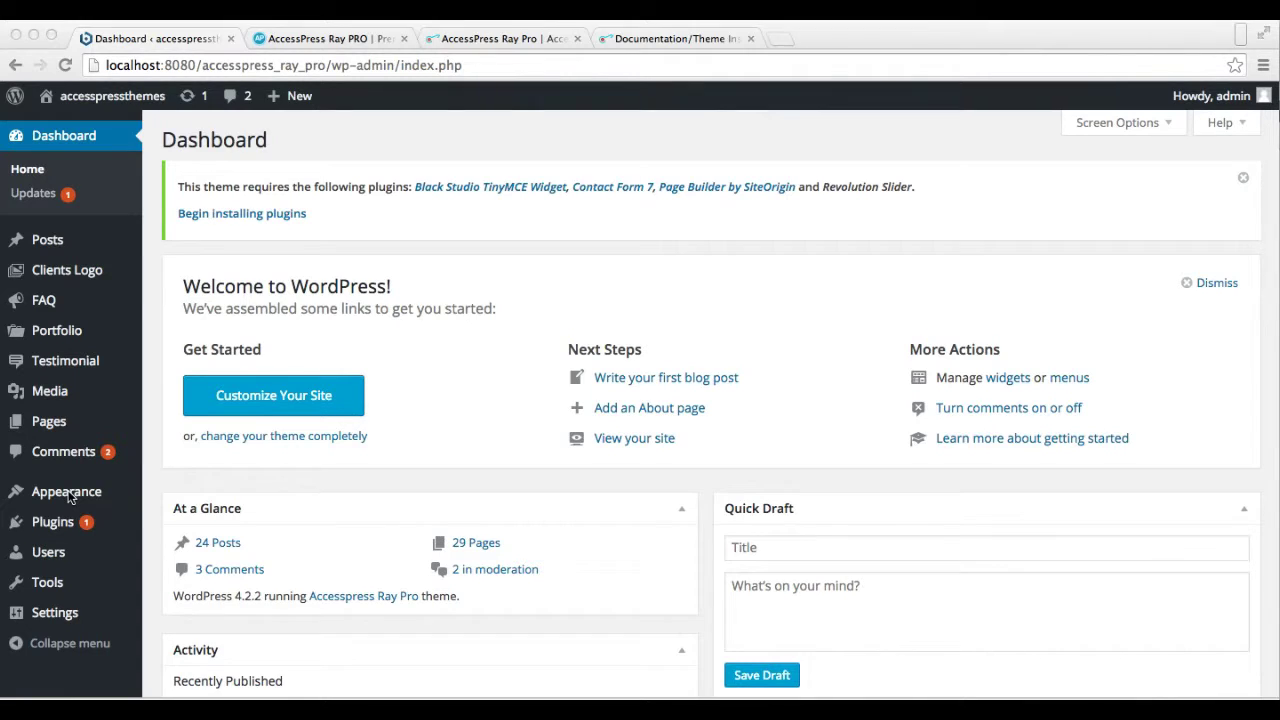
- Open the Basic Settings in the theme options and save the current options
mouse_move(70, 497)
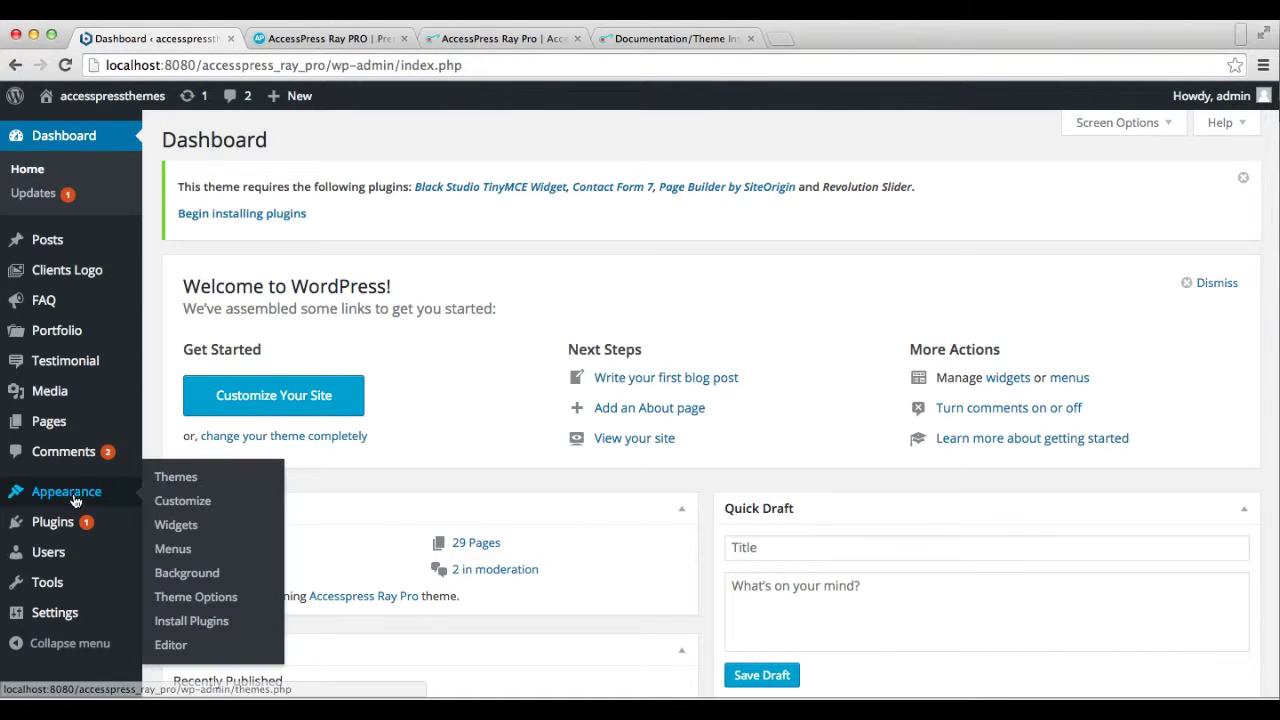
left_click(181, 600)
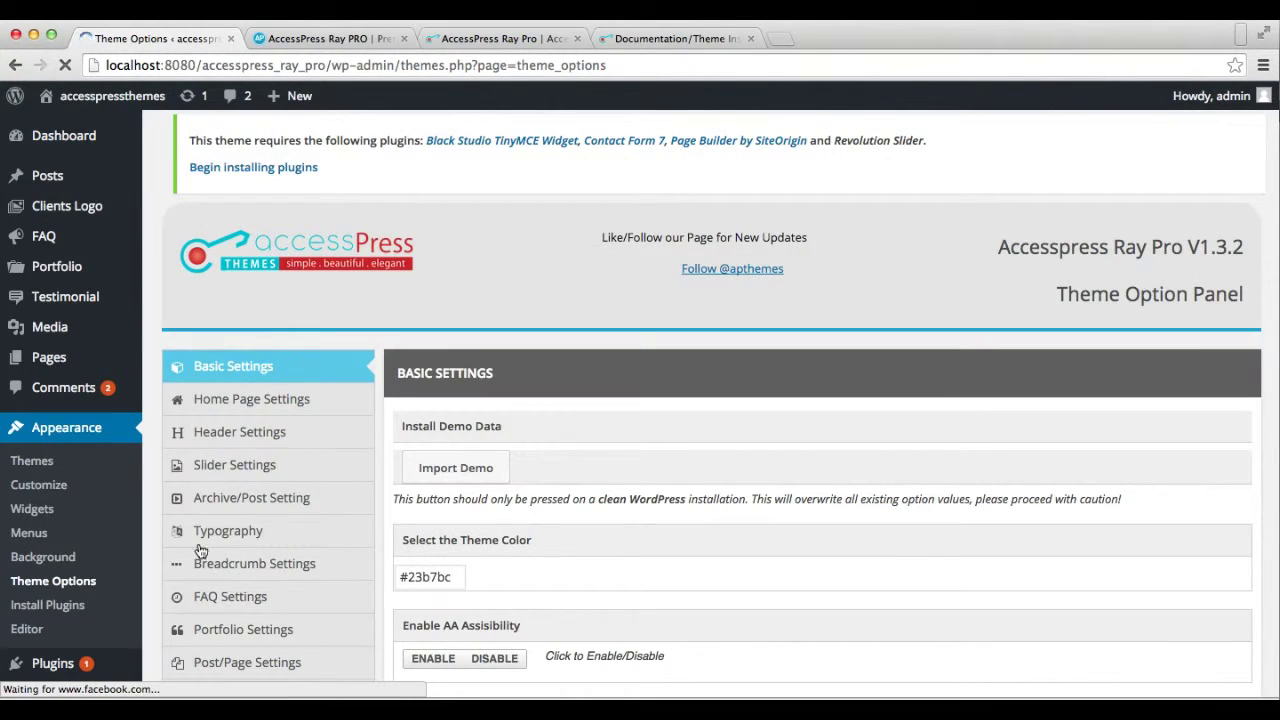
left_click(230, 369)
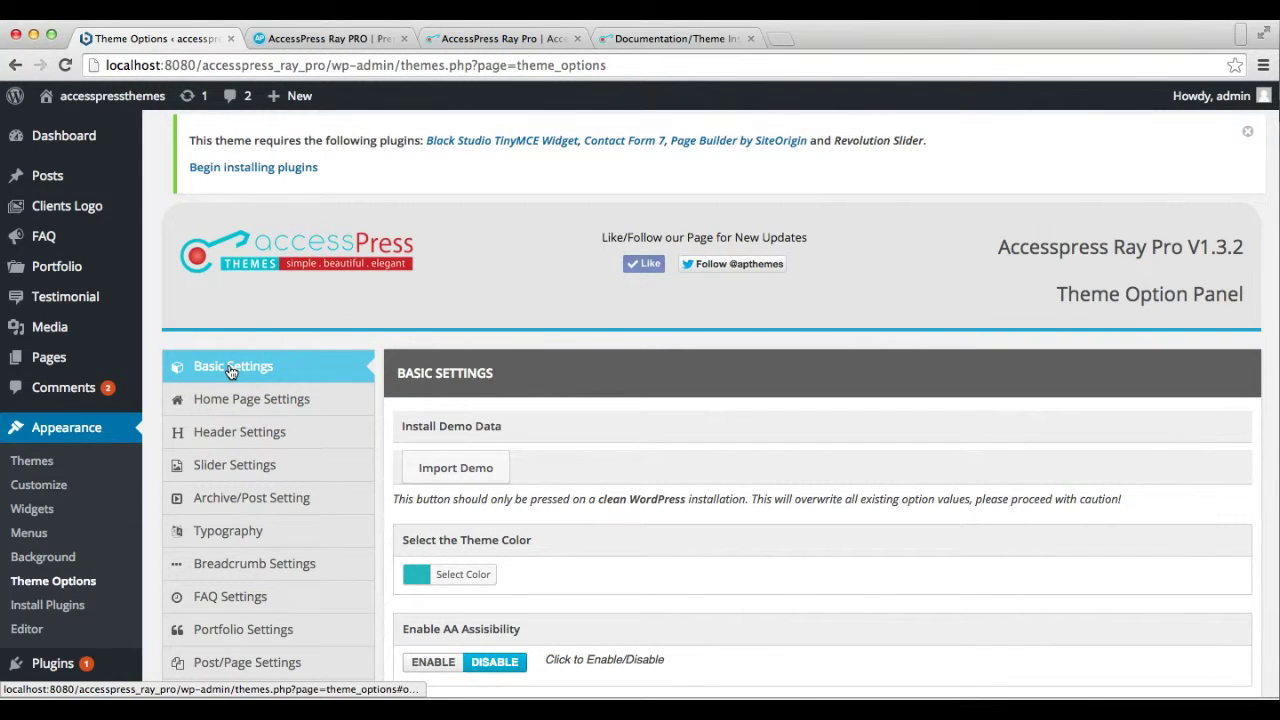
scroll(537, 460, "down", 3)
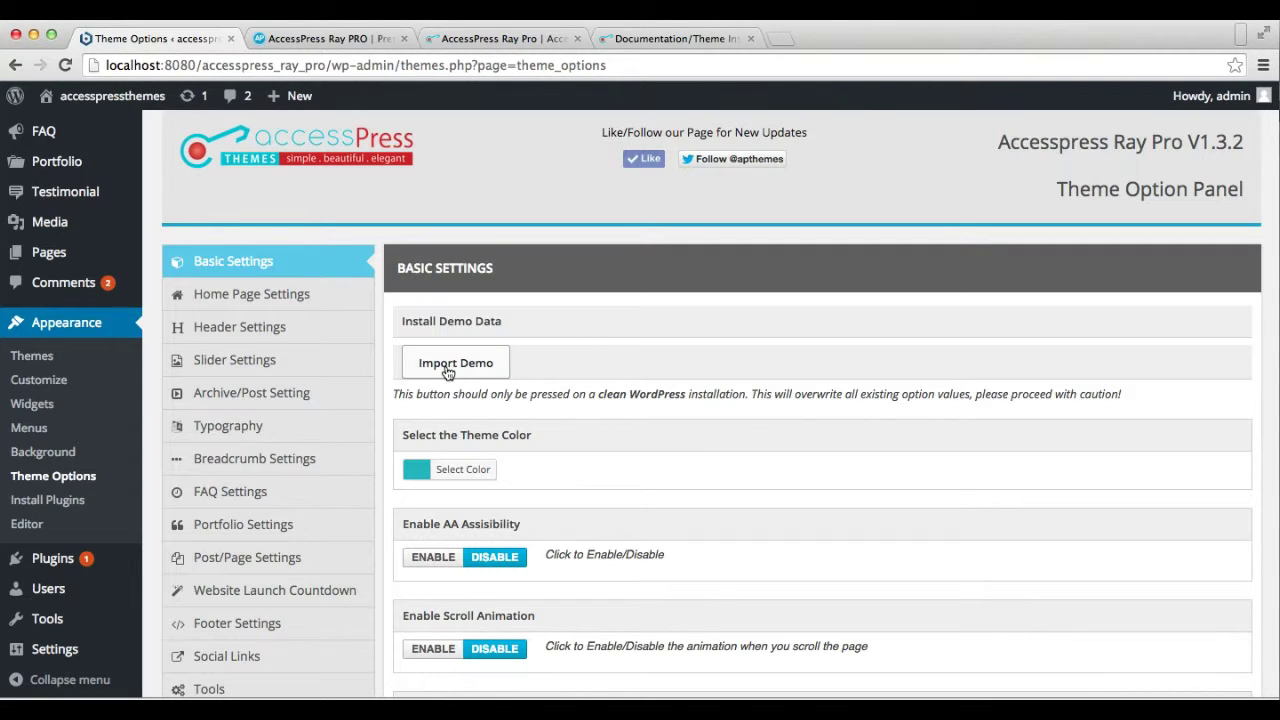
scroll(480, 400, "down", 15)
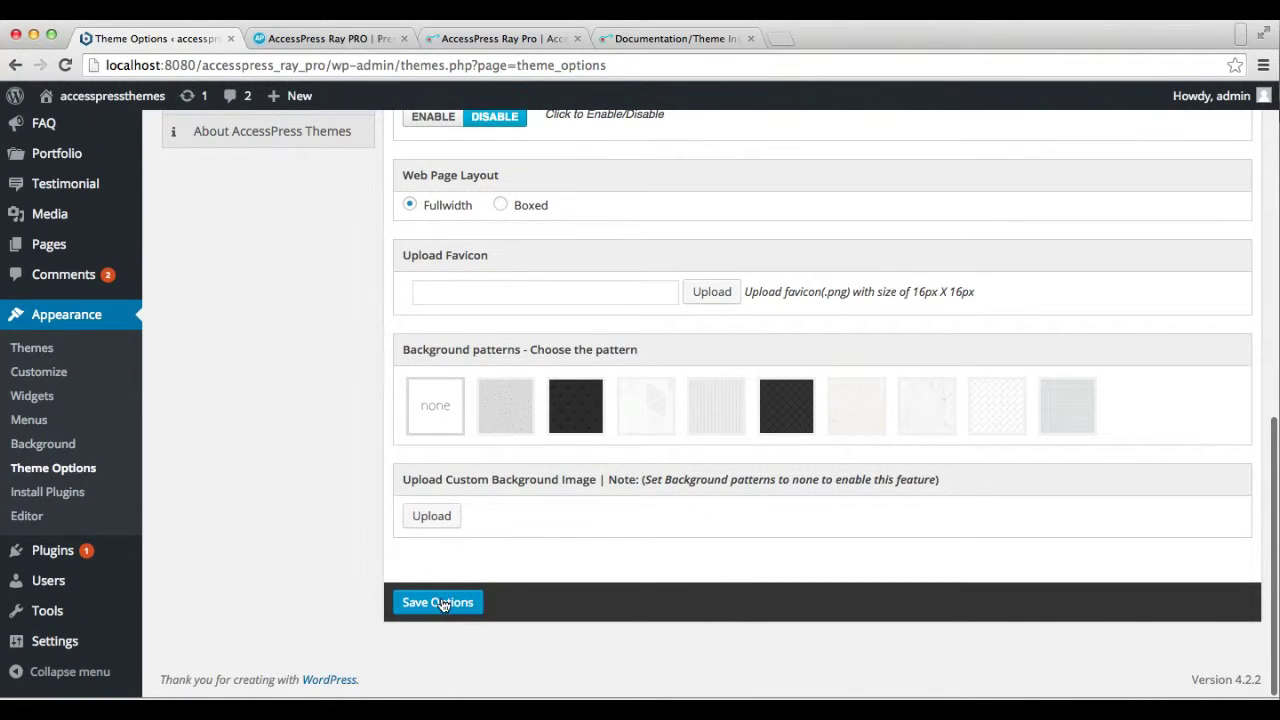
left_click(437, 602)
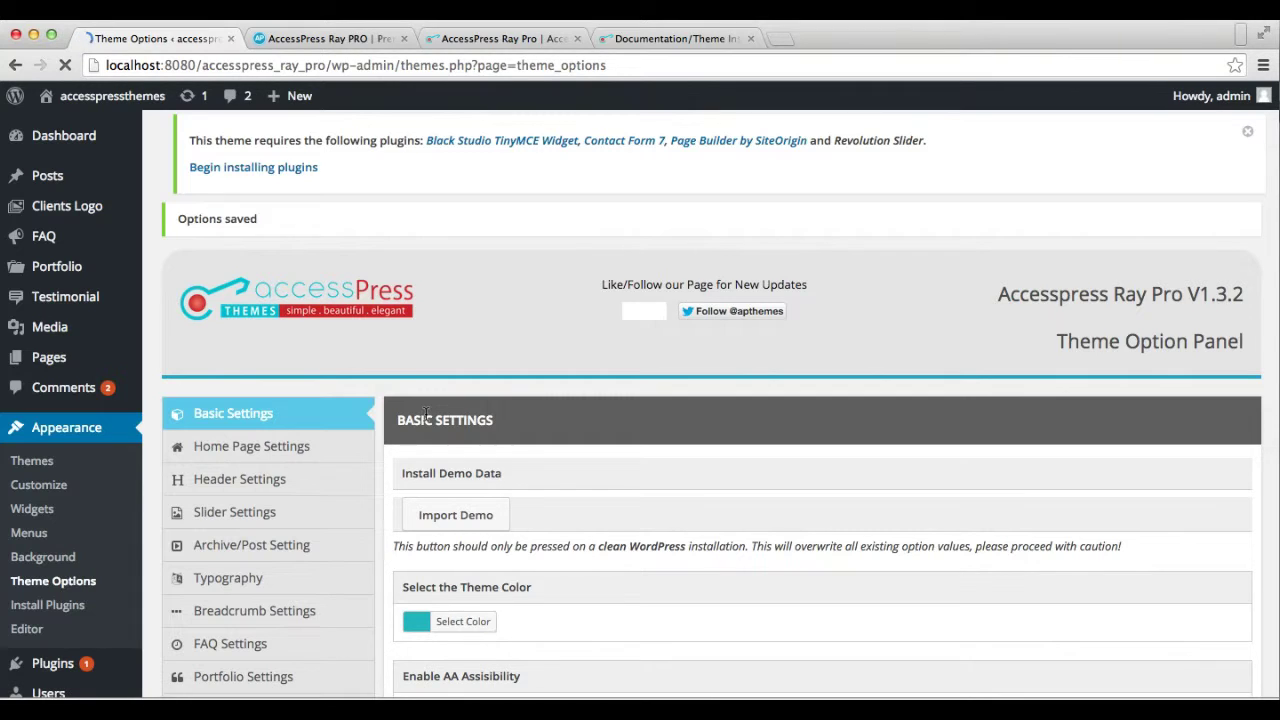
- Open the live site in a new browser tab and switch to it
mouse_move(100, 96)
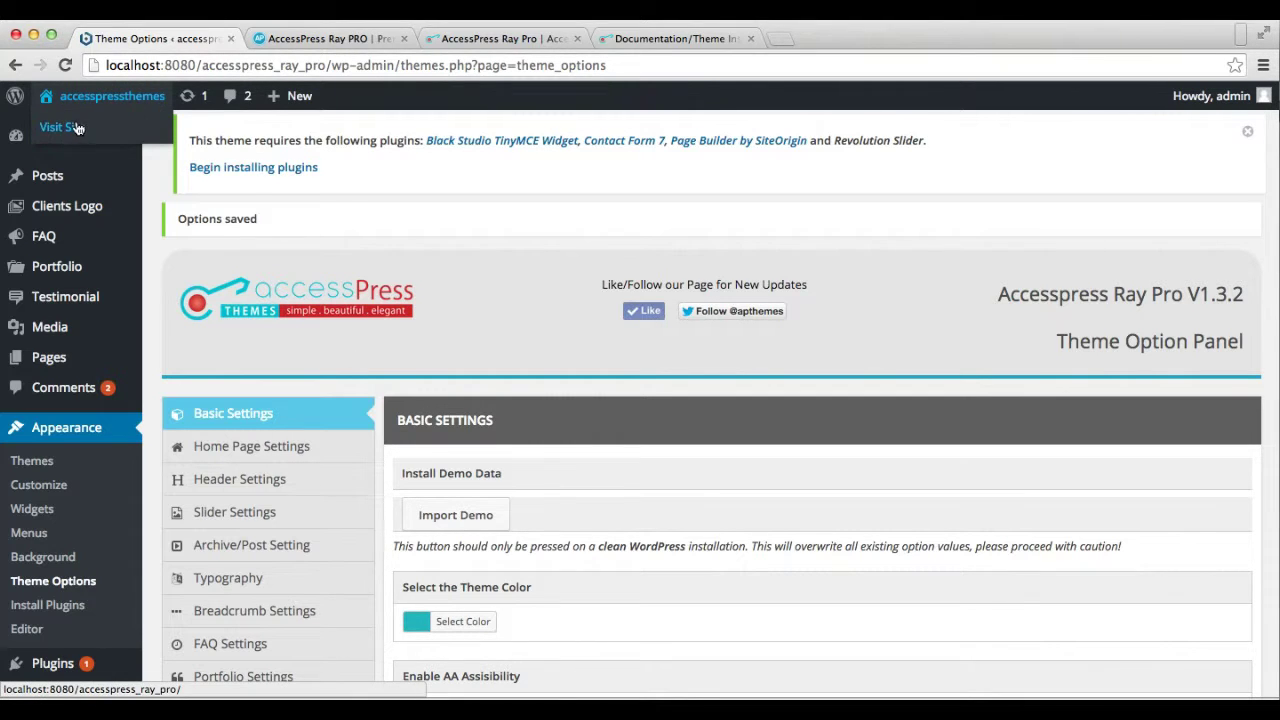
right_click(72, 130)
left_click(95, 129)
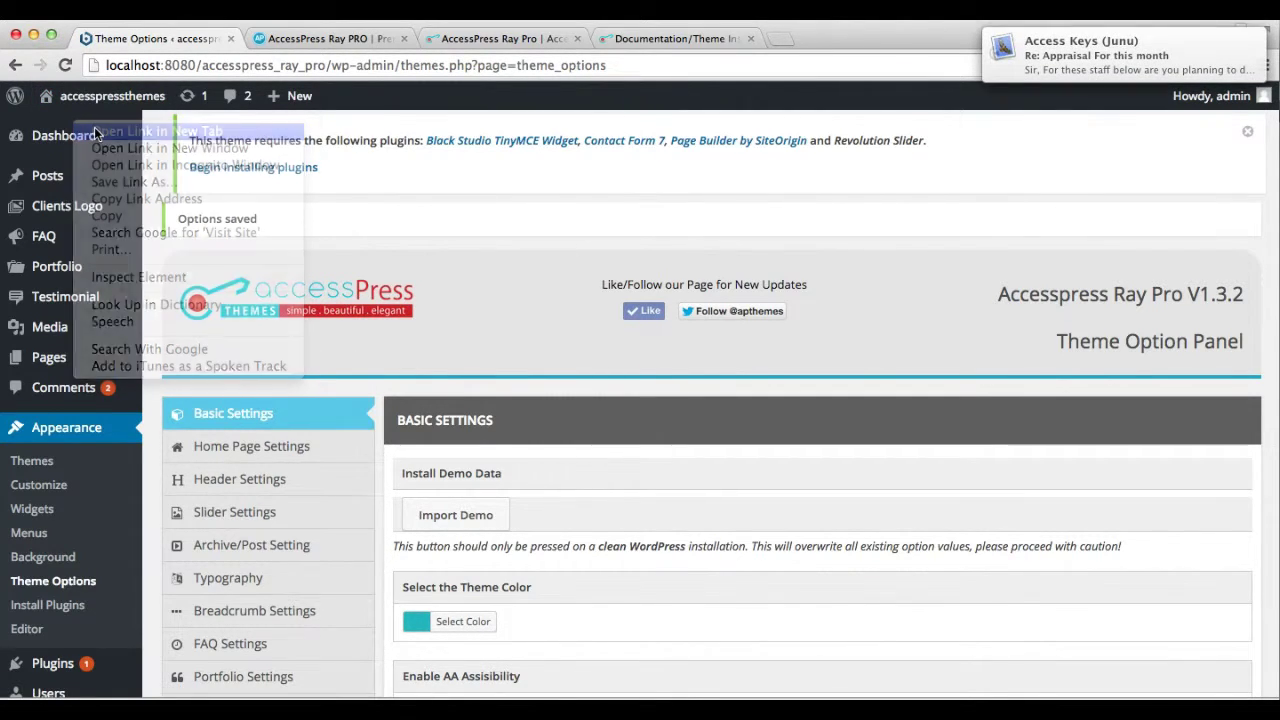
mouse_move(97, 135)
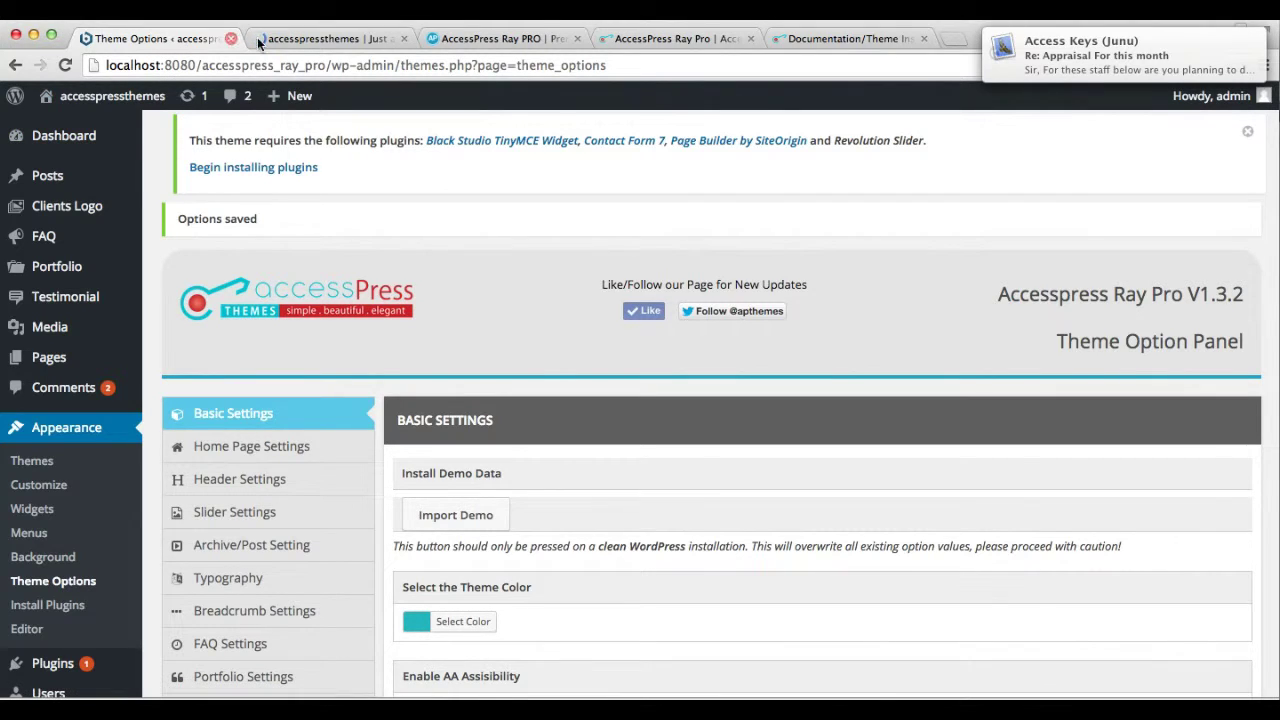
left_click(297, 40)
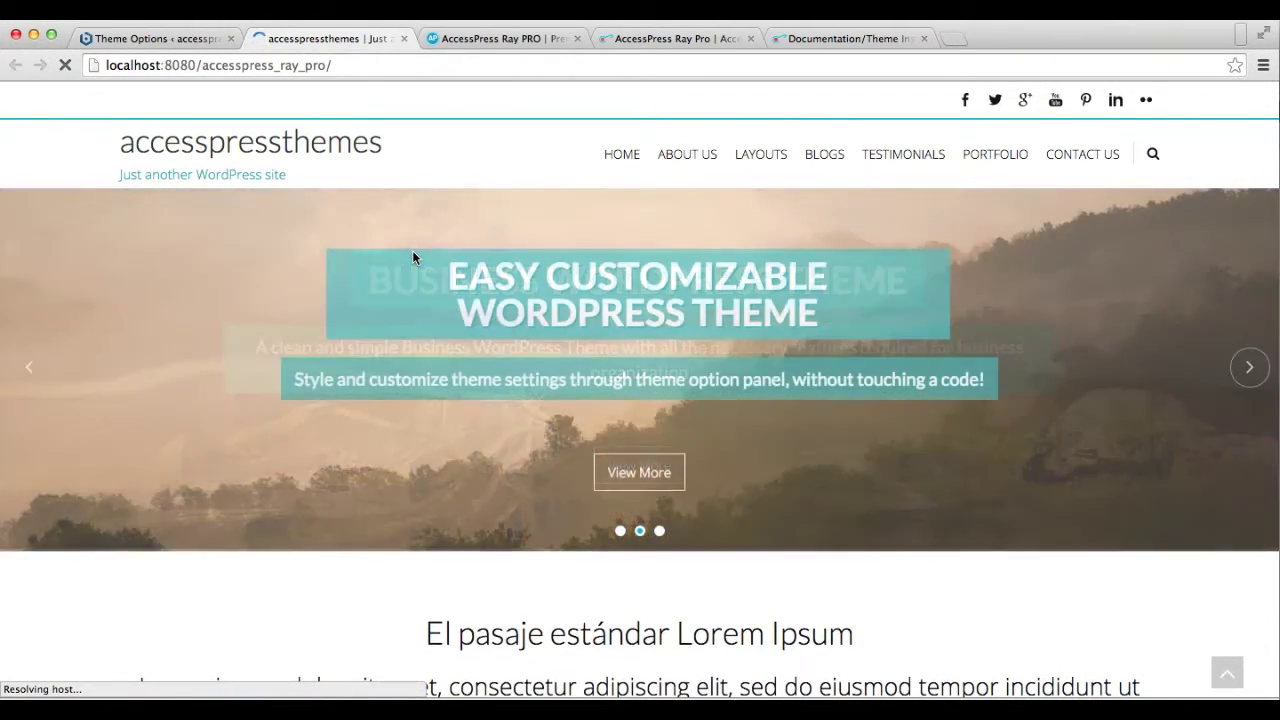
- Look through the site's homepage from the slider down to the video and Contact Us sections
scroll(414, 256, "down", 5)
scroll(414, 258, "up", 5)
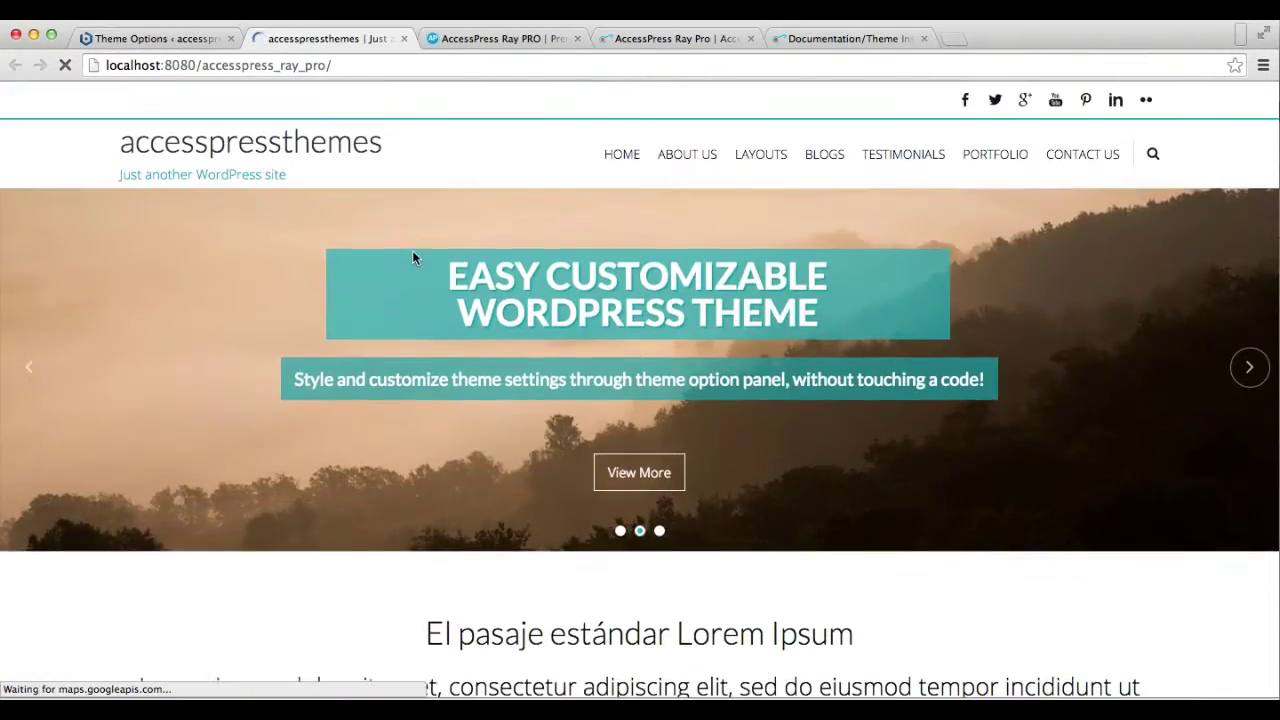
scroll(412, 257, "down", 20)
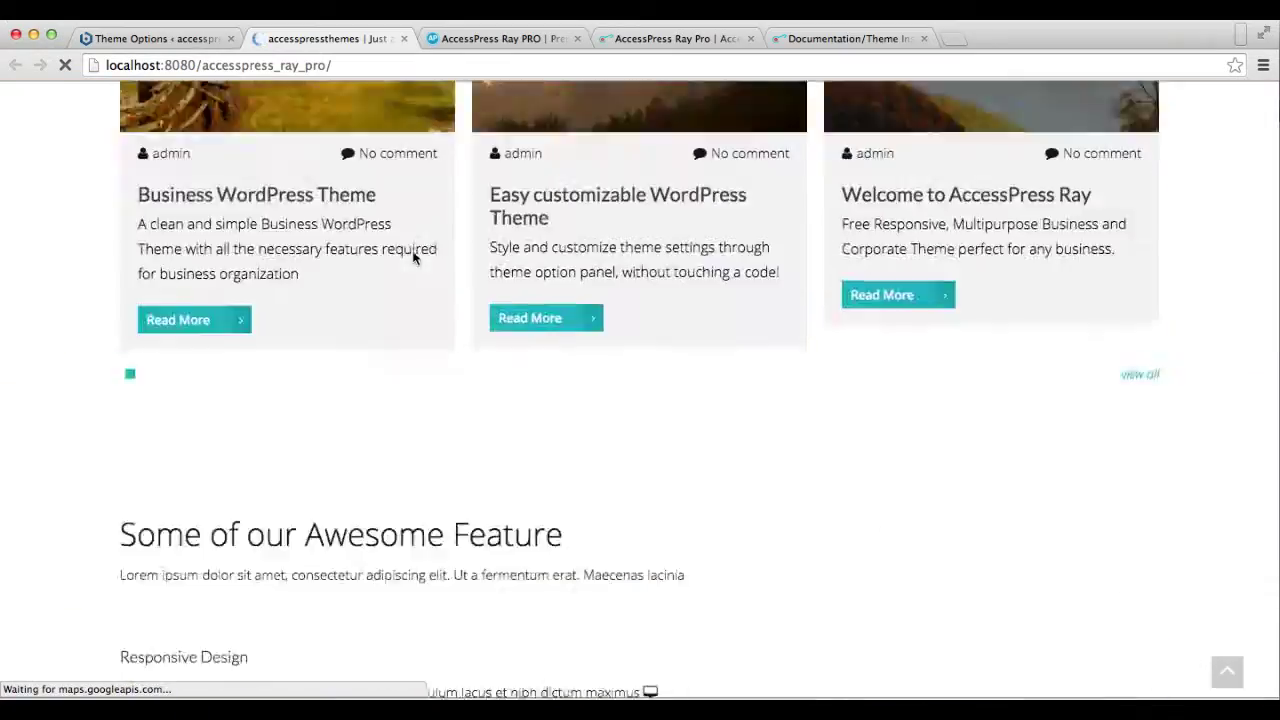
scroll(415, 260, "down", 5)
scroll(414, 258, "up", 10)
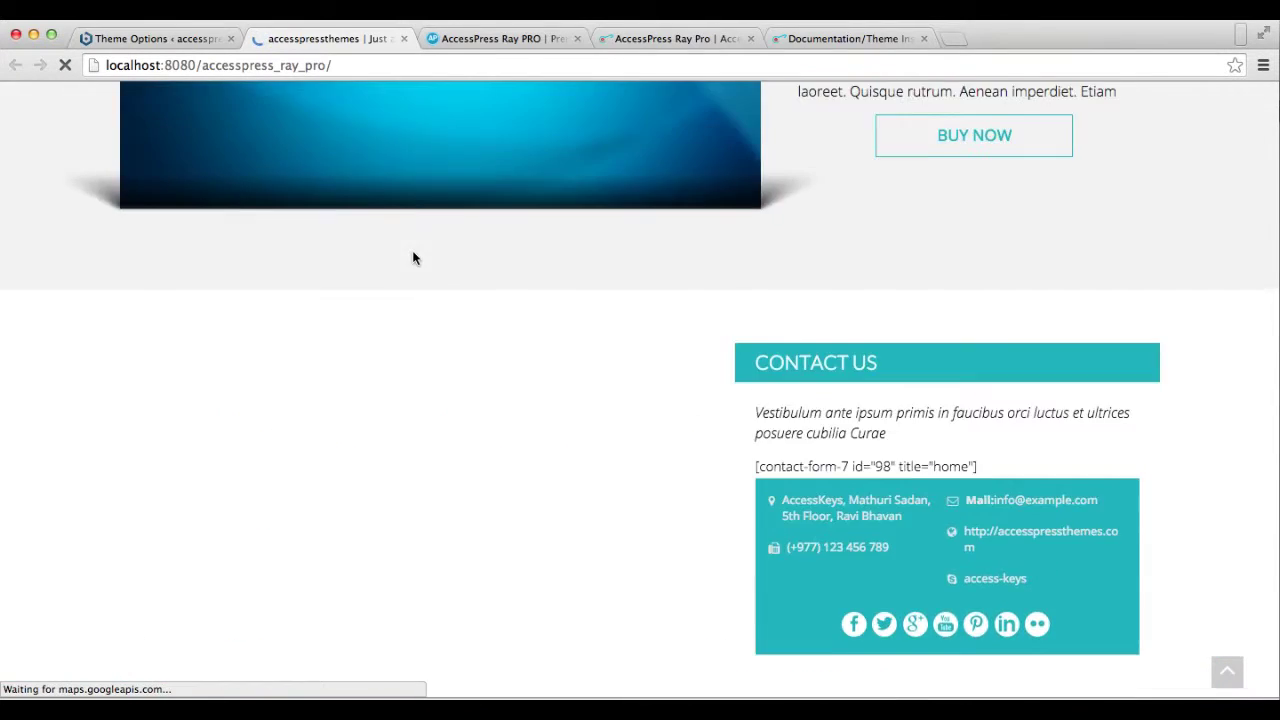
scroll(414, 259, "down", 4)
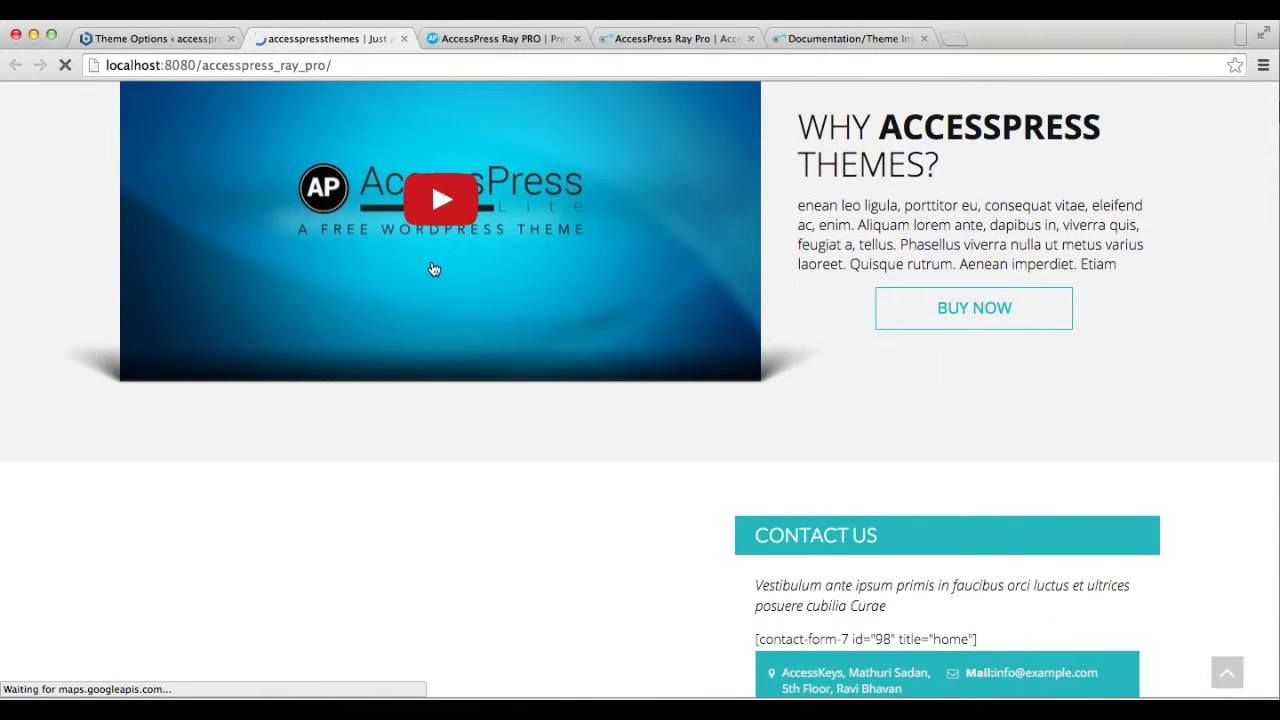
scroll(435, 271, "up", 2)
scroll(435, 271, "up", 3)
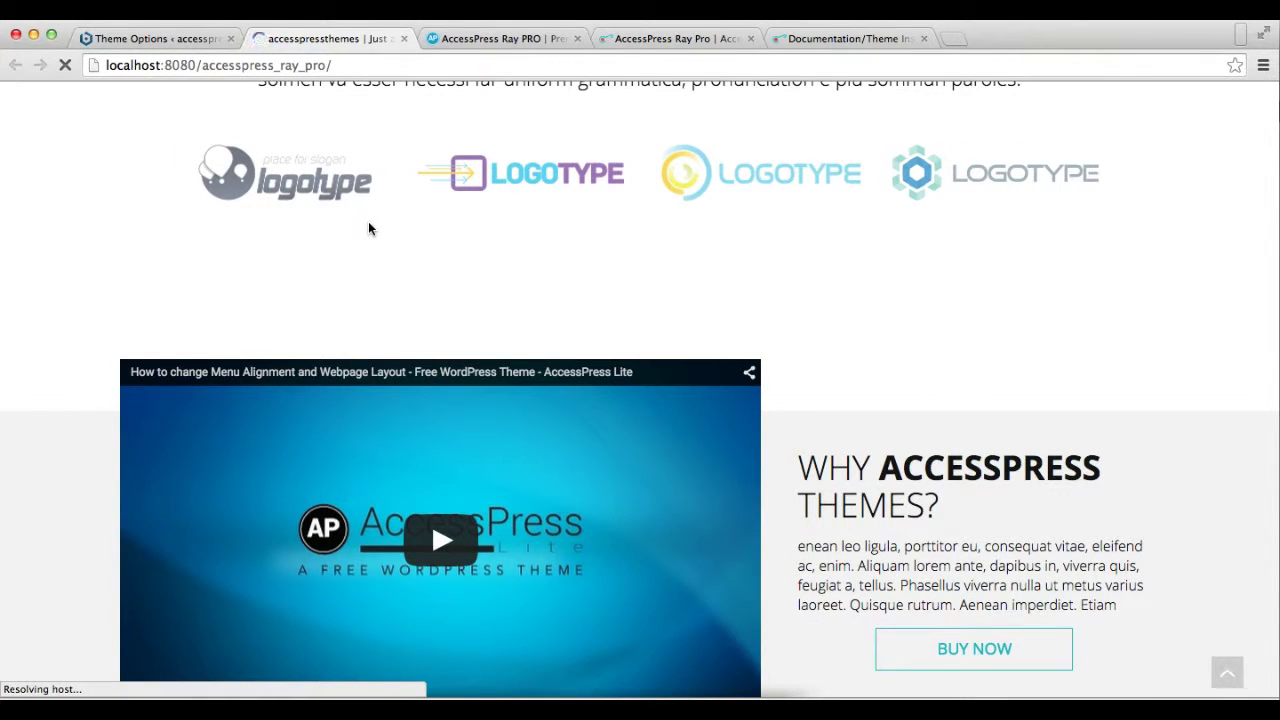
scroll(369, 229, "down", 1)
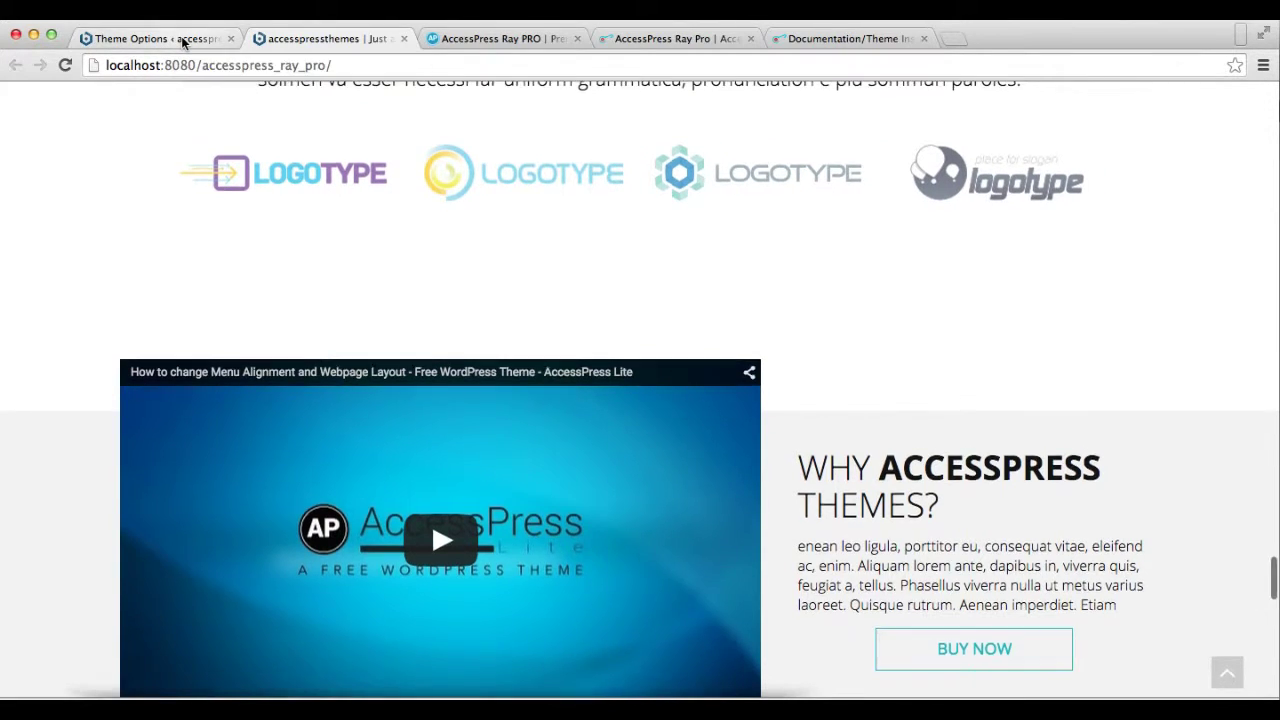
- Return to the theme options, set the theme color to orange #d68528 and save the options
left_click(181, 42)
scroll(514, 443, "down", 3)
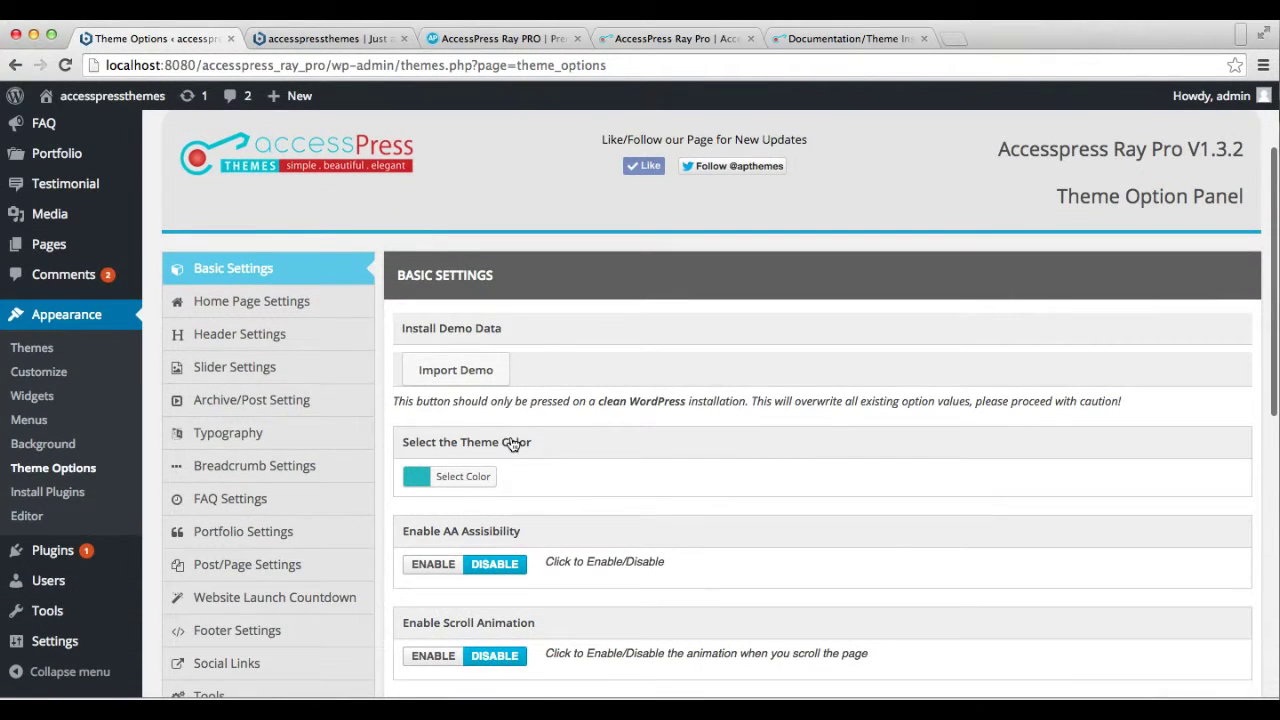
scroll(514, 330, "down", 3)
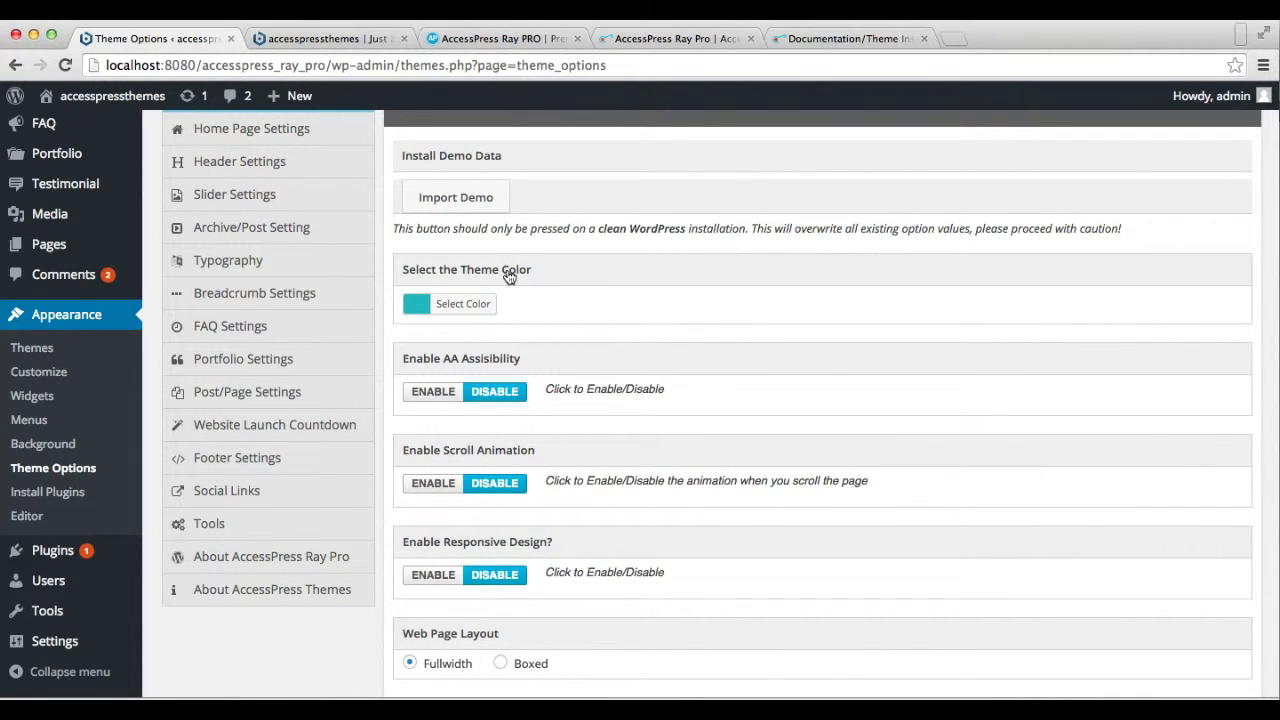
left_click(470, 307)
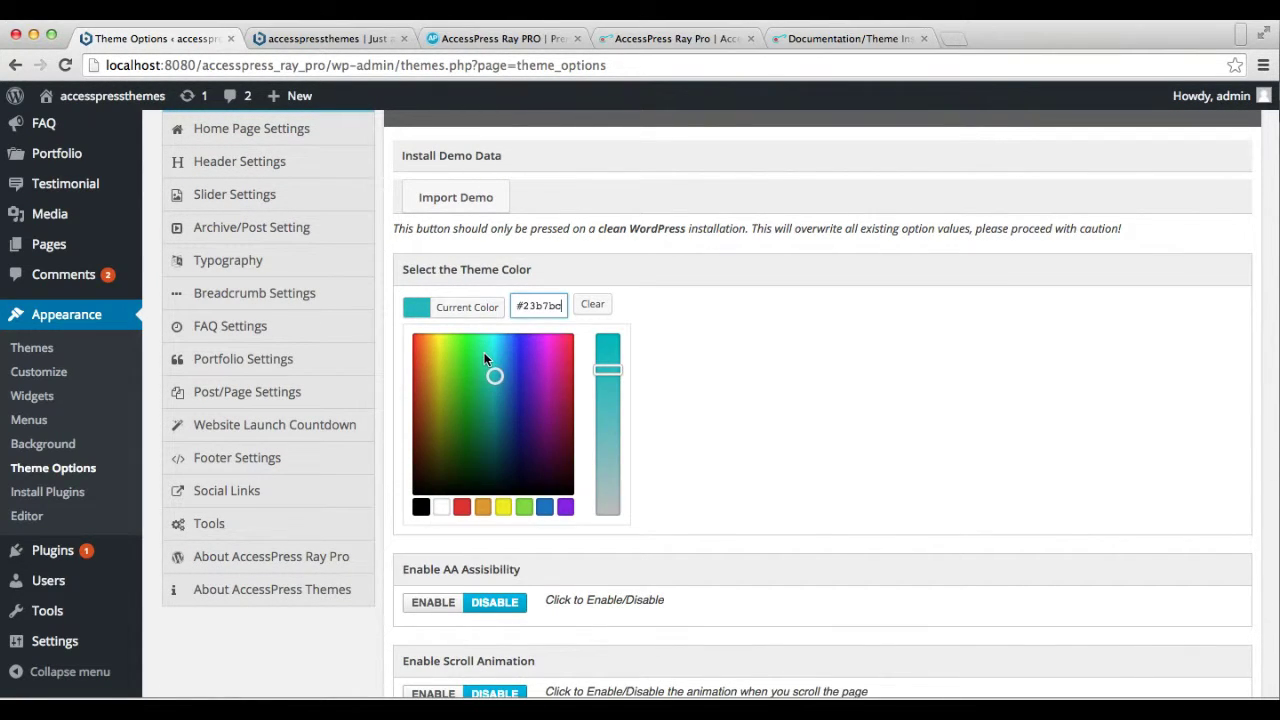
left_click(426, 357)
key("Return")
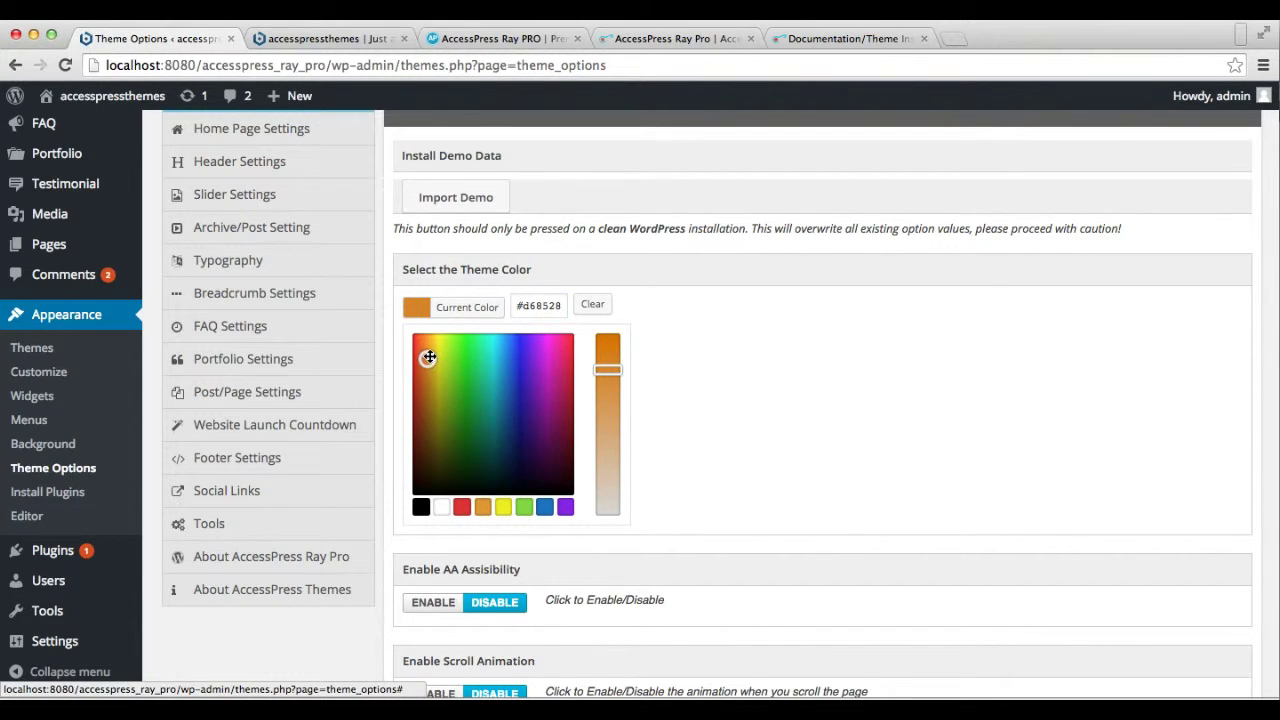
scroll(462, 463, "down", 5)
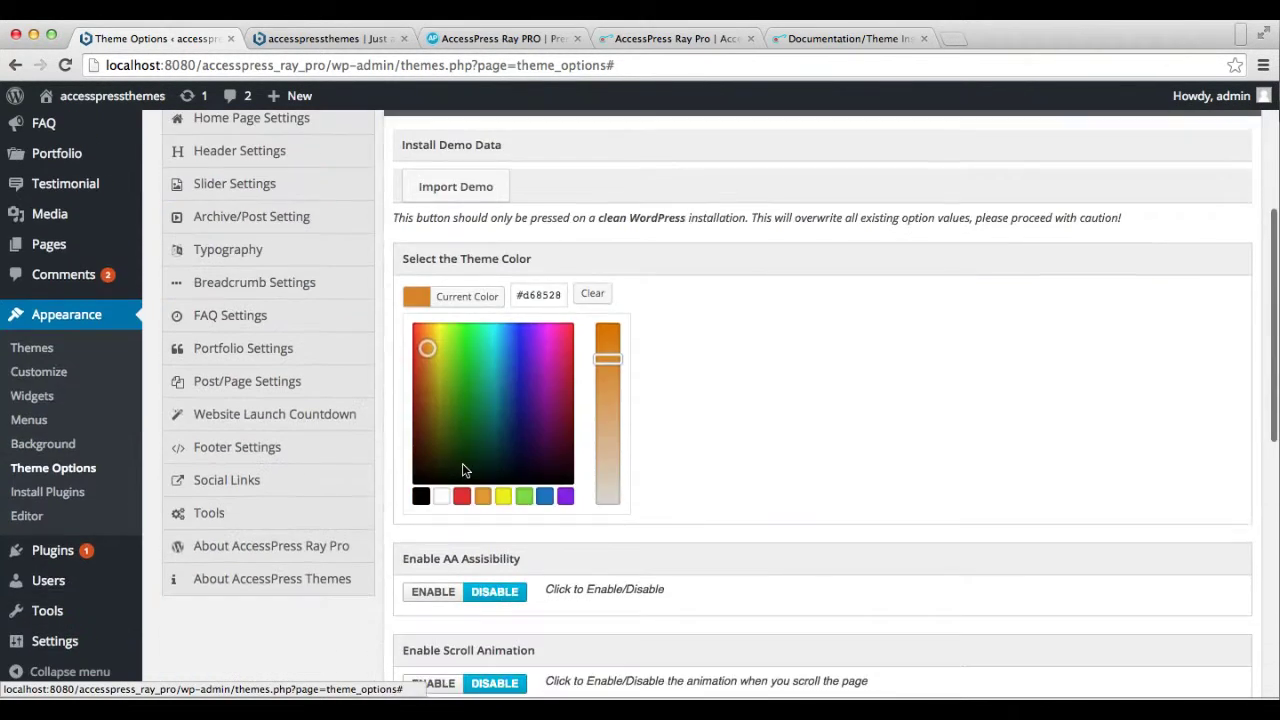
scroll(465, 471, "down", 4)
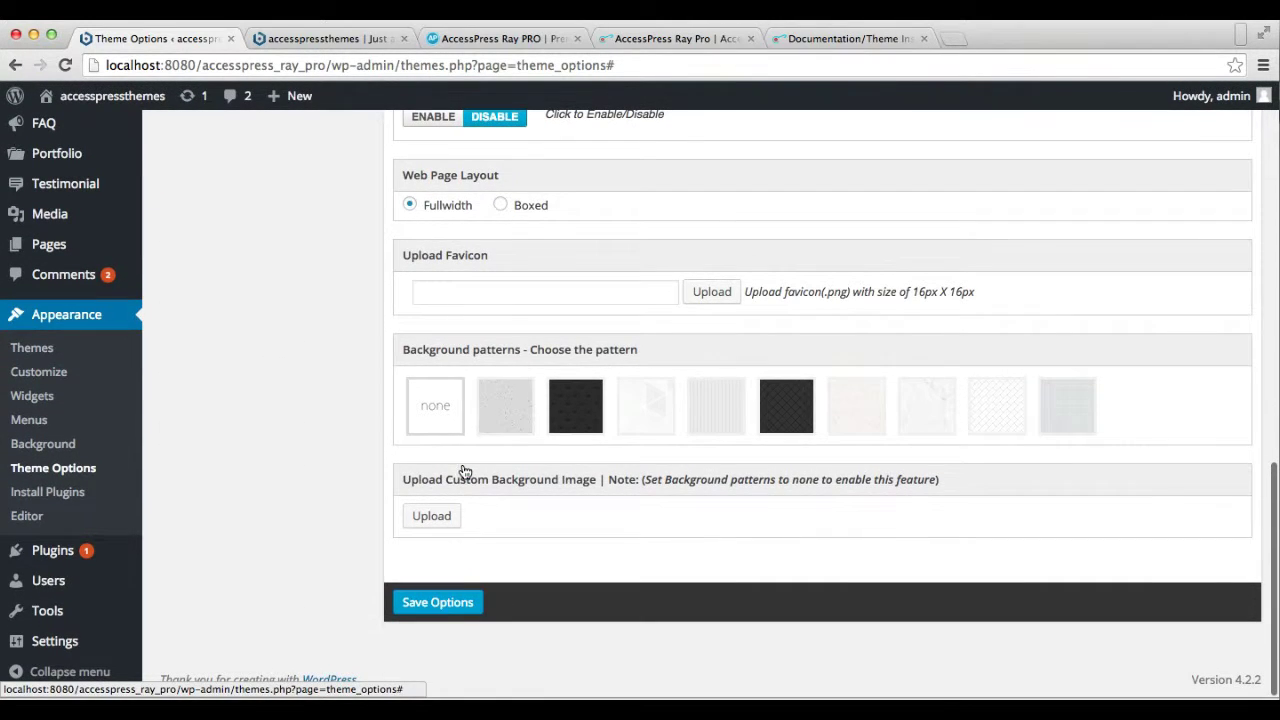
left_click(441, 602)
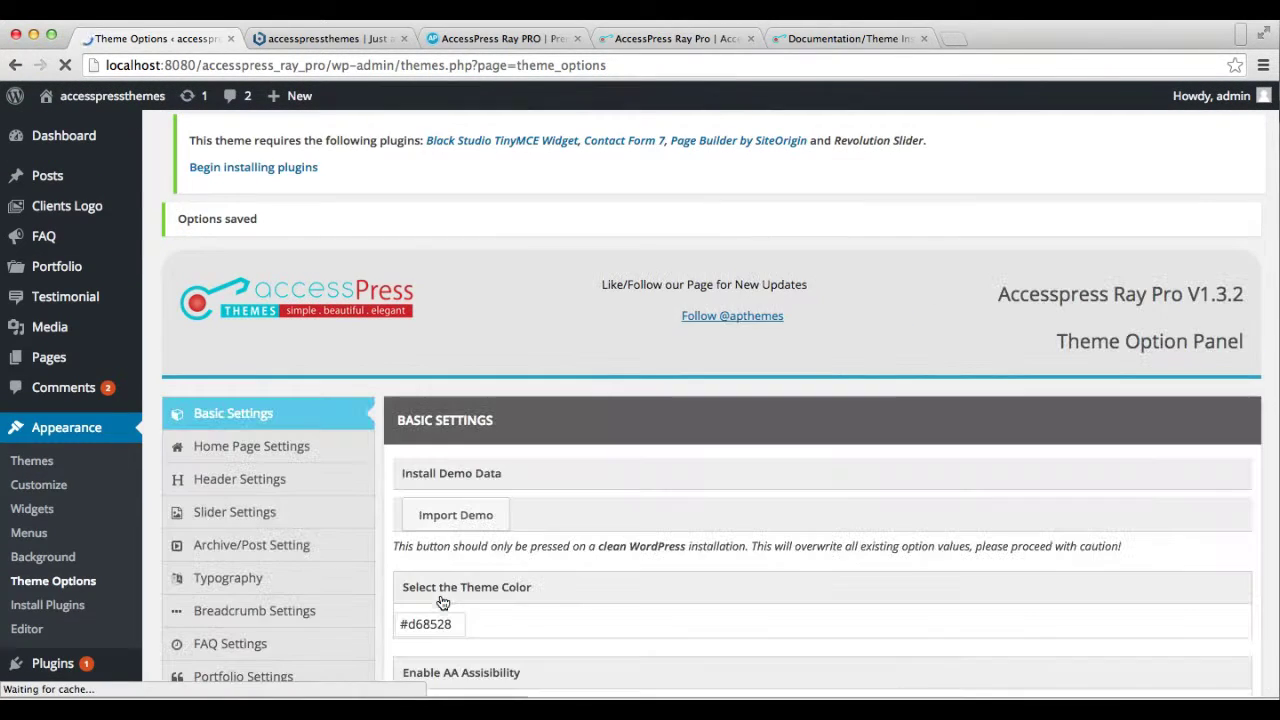
- Reload the site's homepage and check the theme color in the slider and Our Services sections
left_click(314, 38)
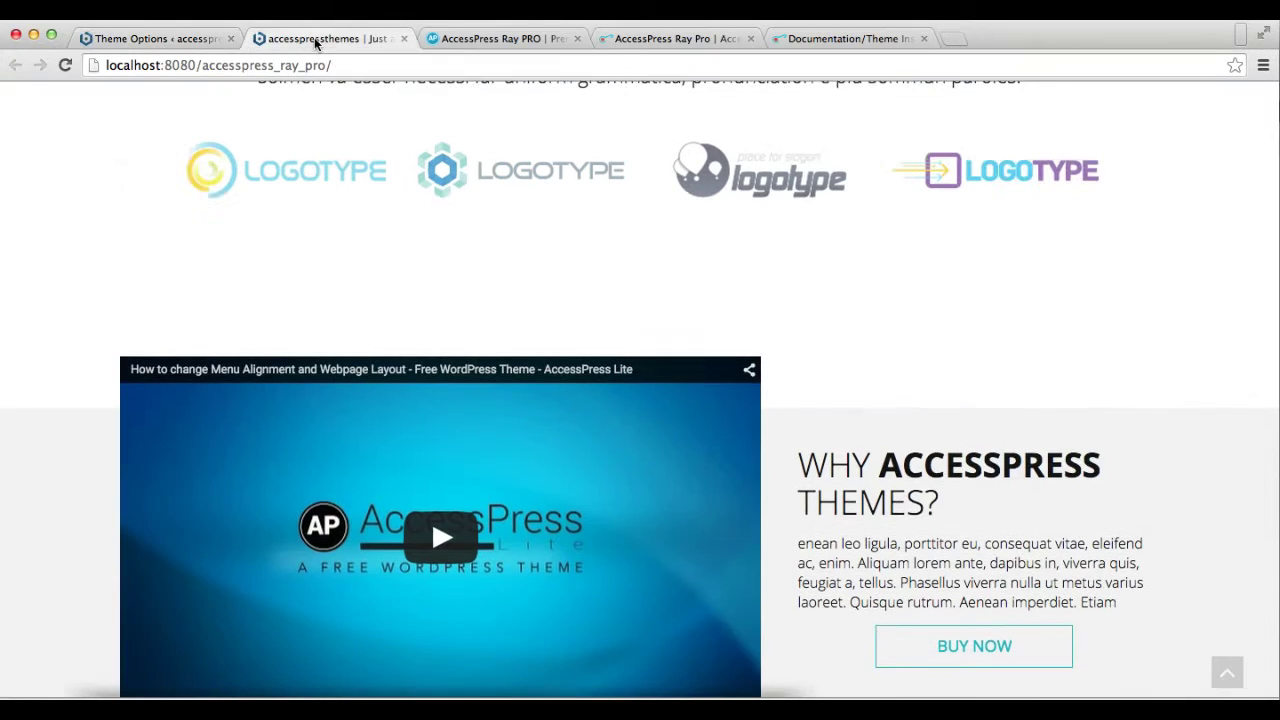
left_click(353, 65)
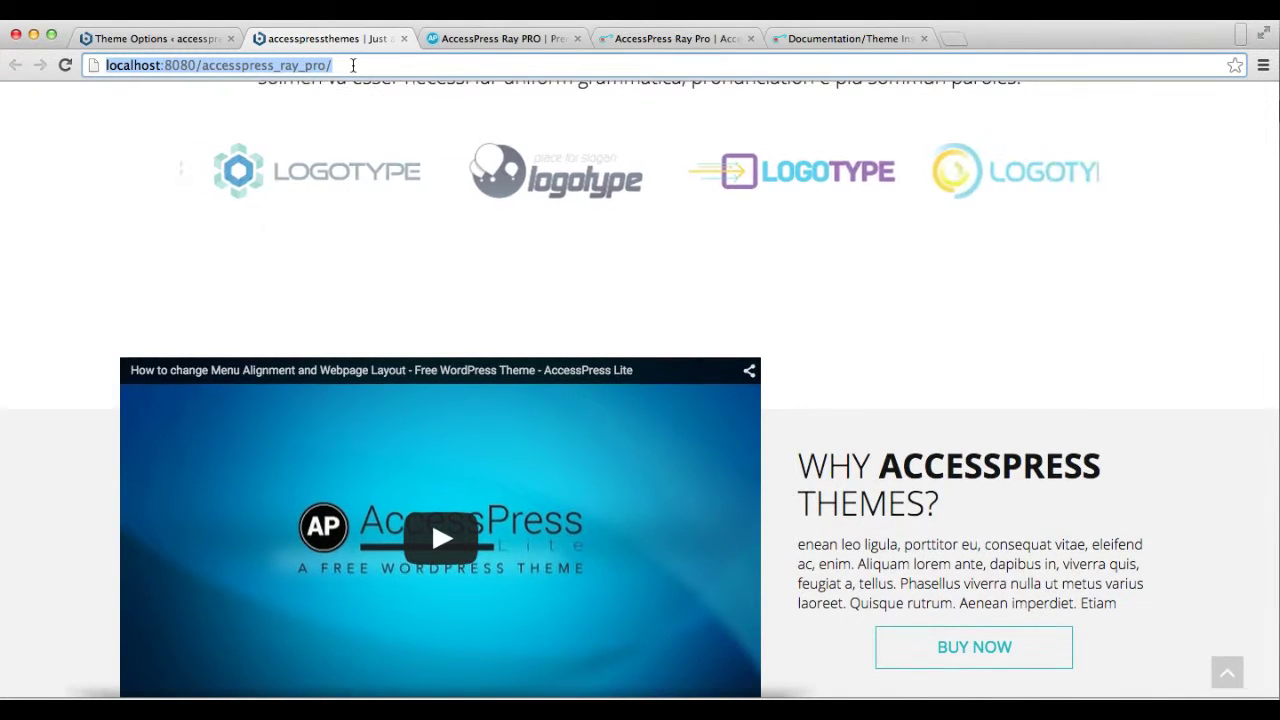
key("Return")
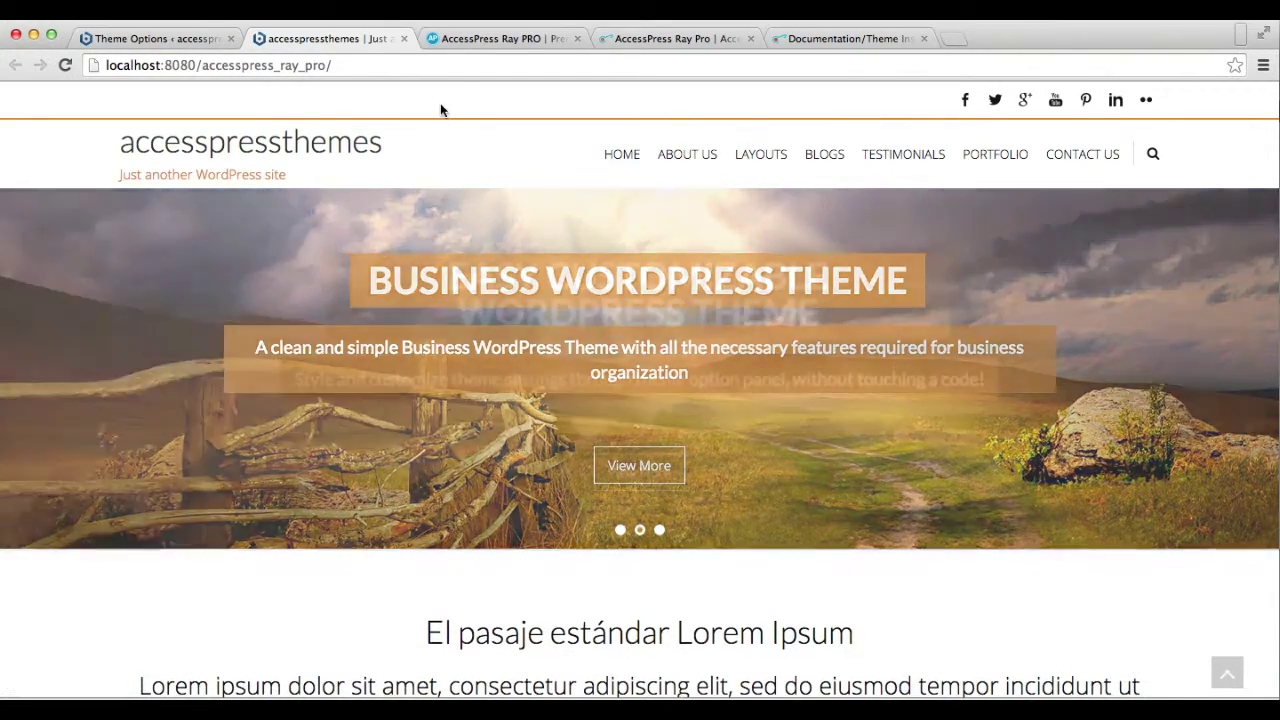
scroll(491, 224, "down", 10)
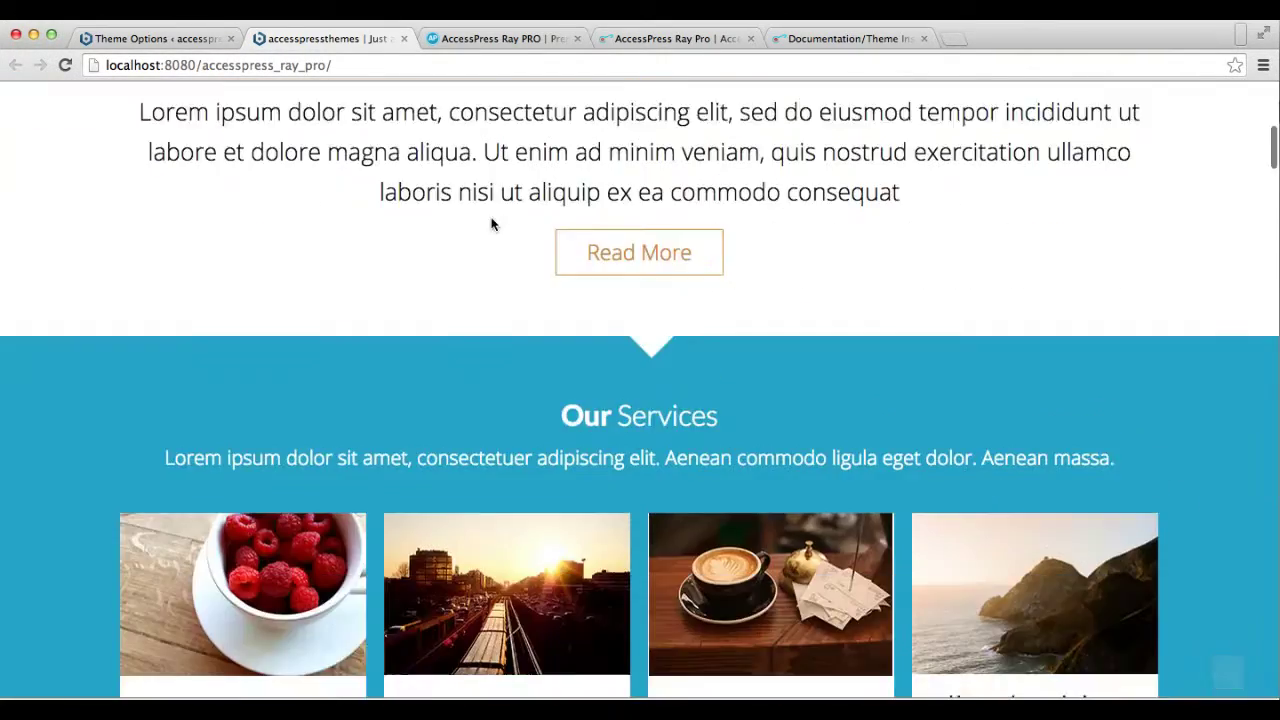
scroll(491, 224, "up", 5)
scroll(491, 224, "up", 3)
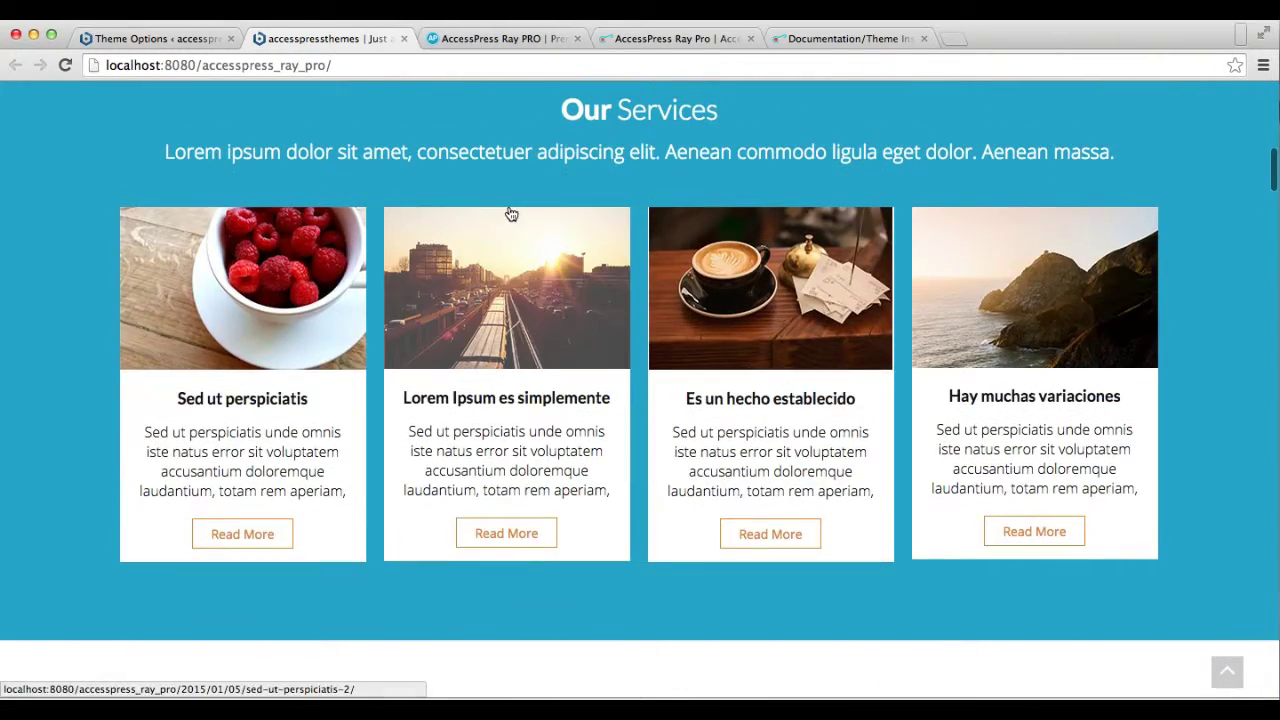
scroll(621, 161, "up", 3)
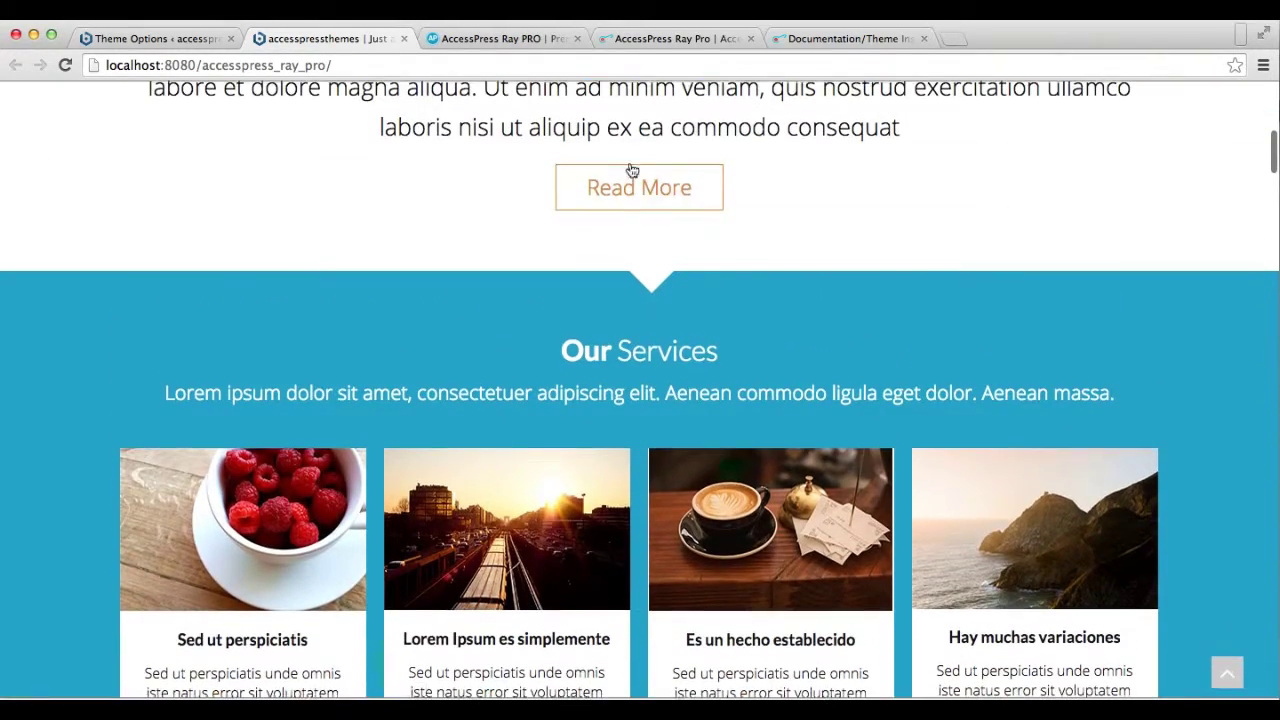
- Return to the theme options and enable AA Assisibility, Scroll Animation and Responsive Design in the Basic Settings
left_click(167, 43)
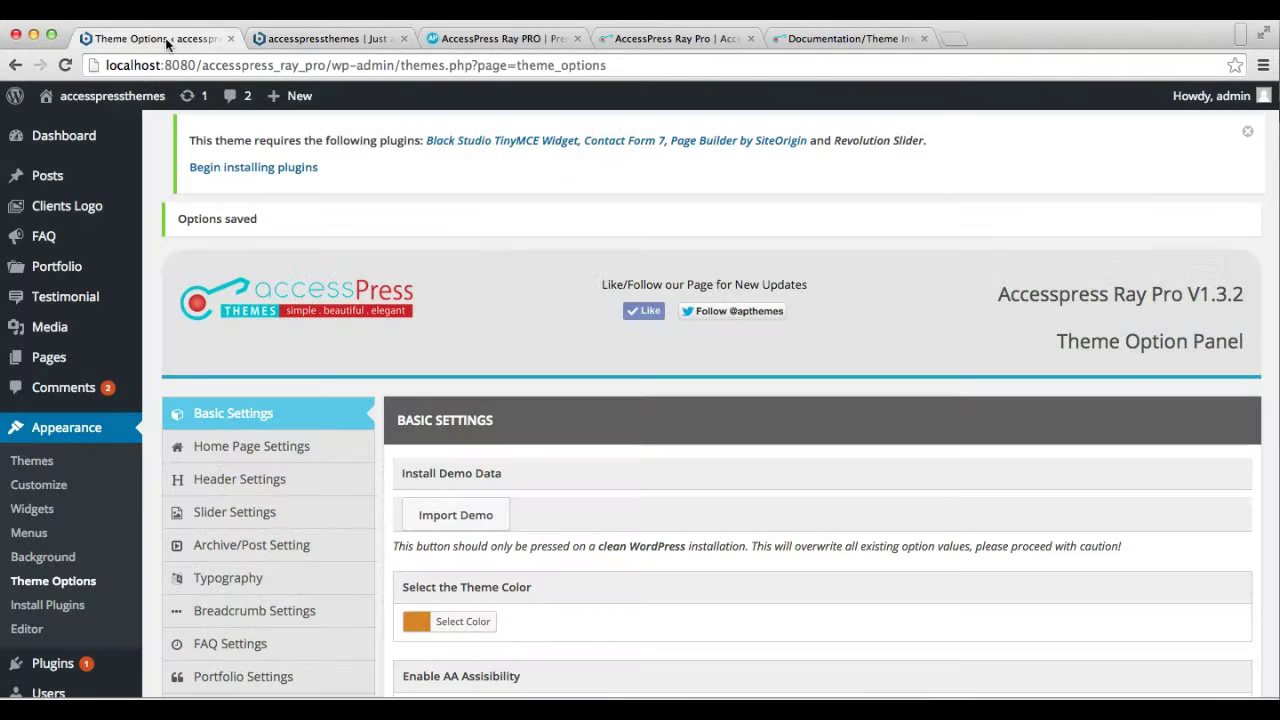
scroll(512, 450, "down", 3)
scroll(510, 450, "down", 3)
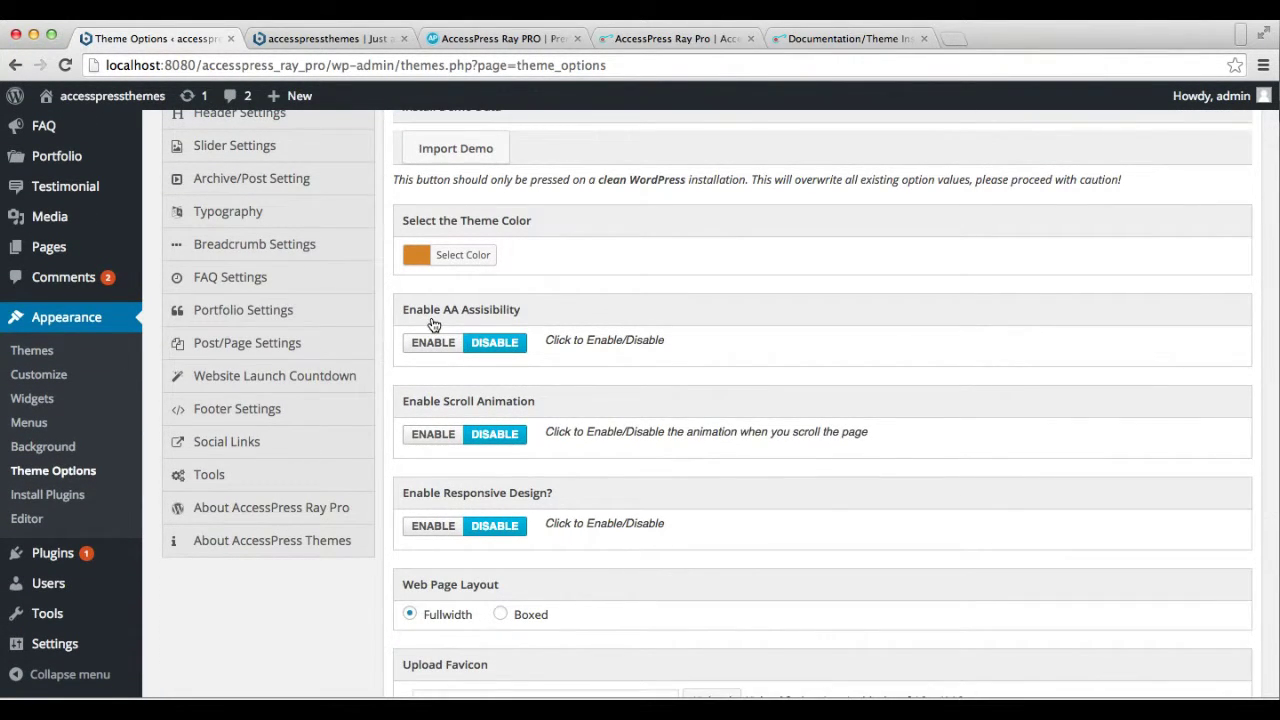
left_click(432, 342)
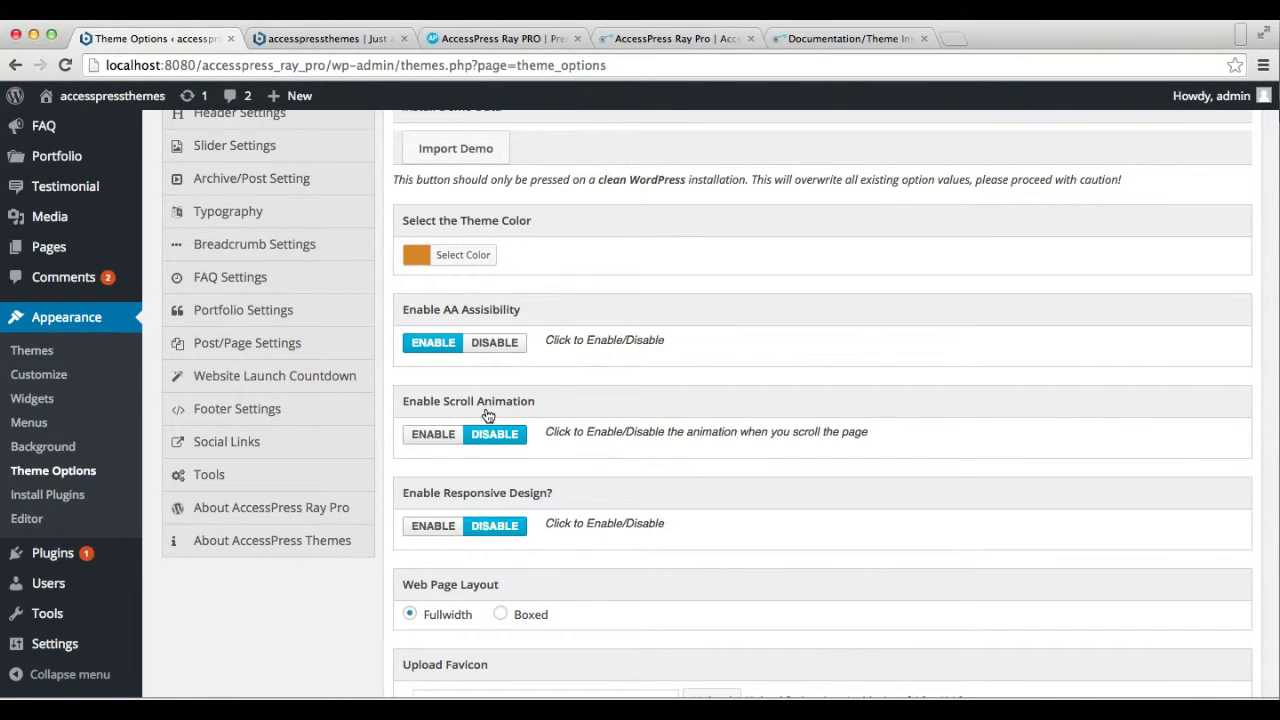
left_click(442, 434)
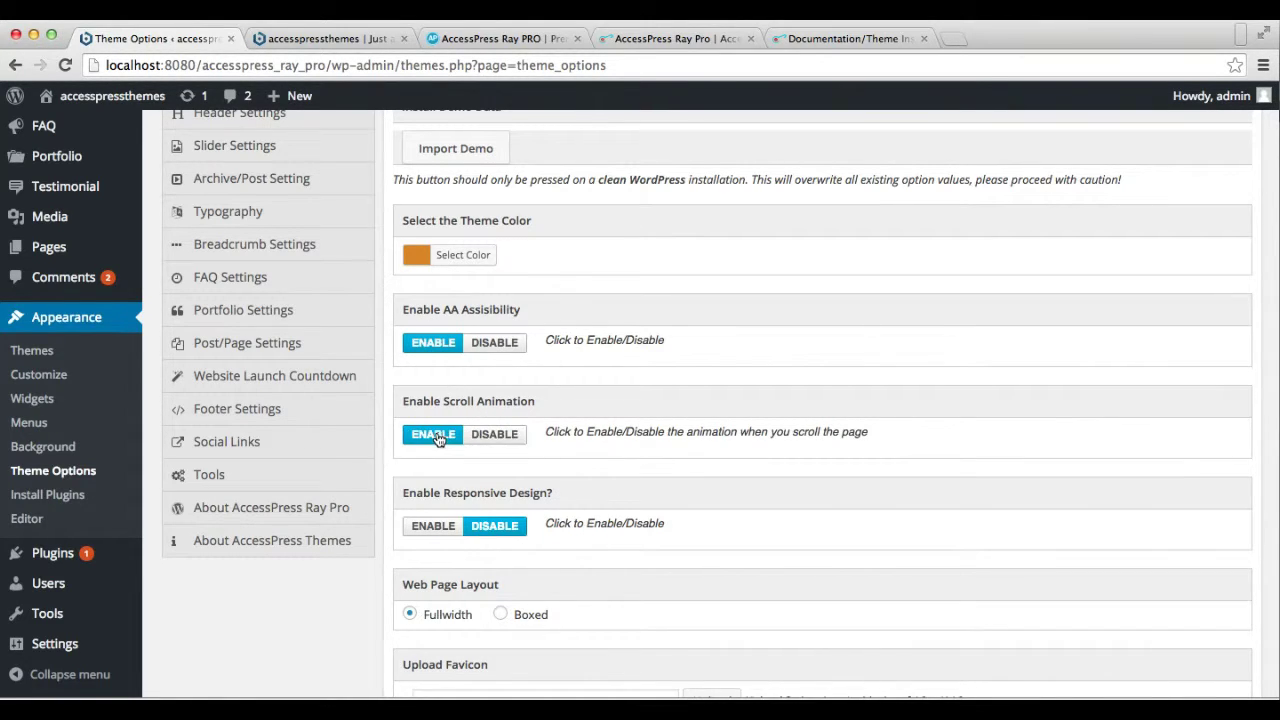
left_click(437, 530)
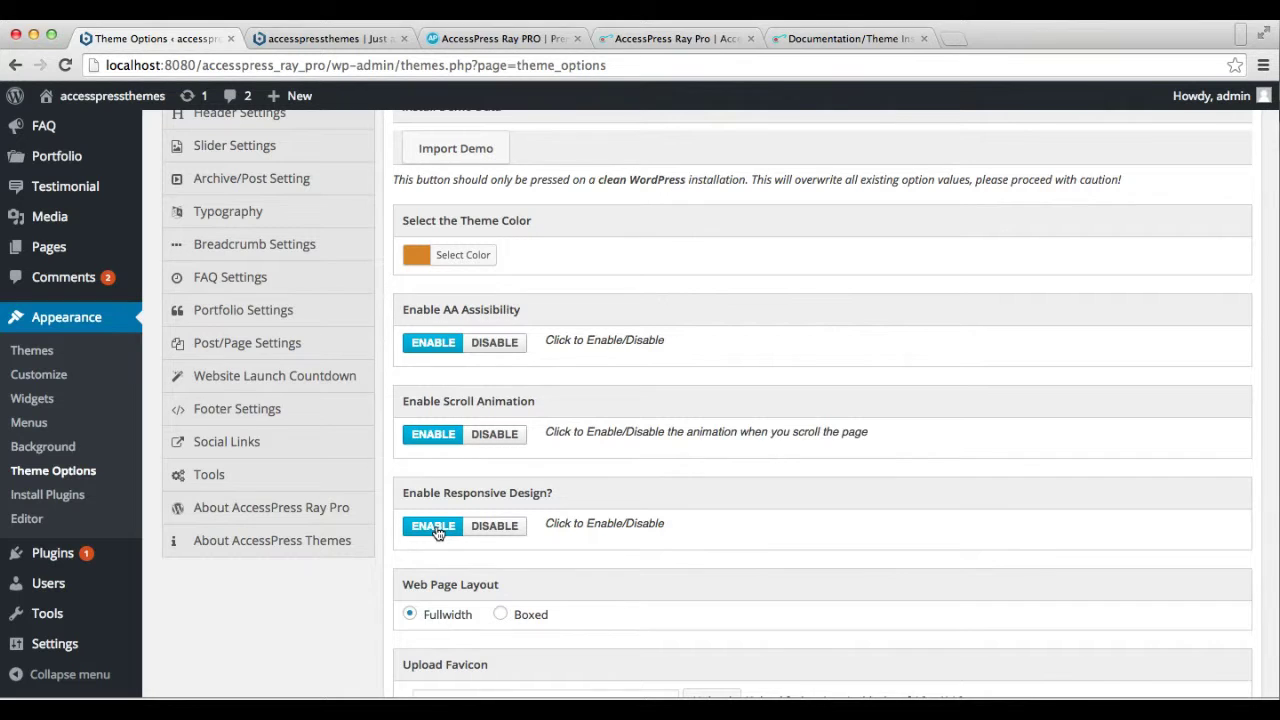
scroll(437, 533, "down", 5)
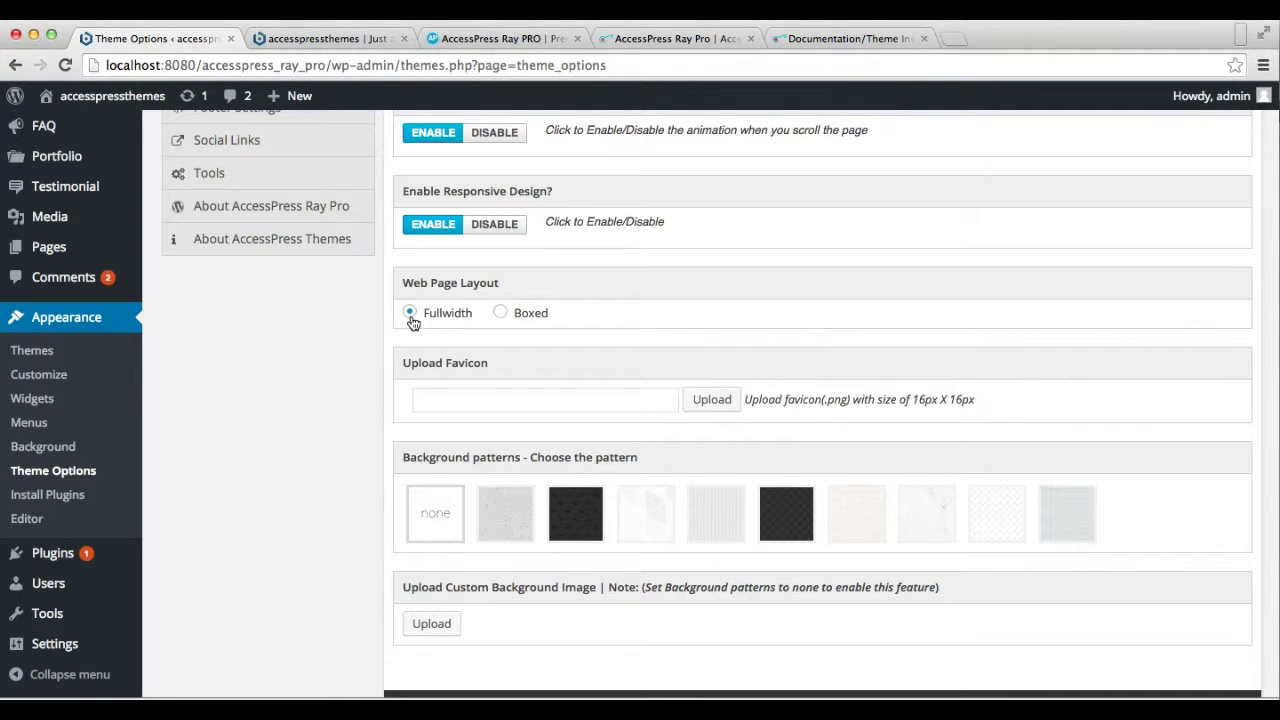
- Save the theme options with the Fullwidth layout, reload the site's homepage and check its slider and Our Services sections
scroll(436, 444, "down", 2)
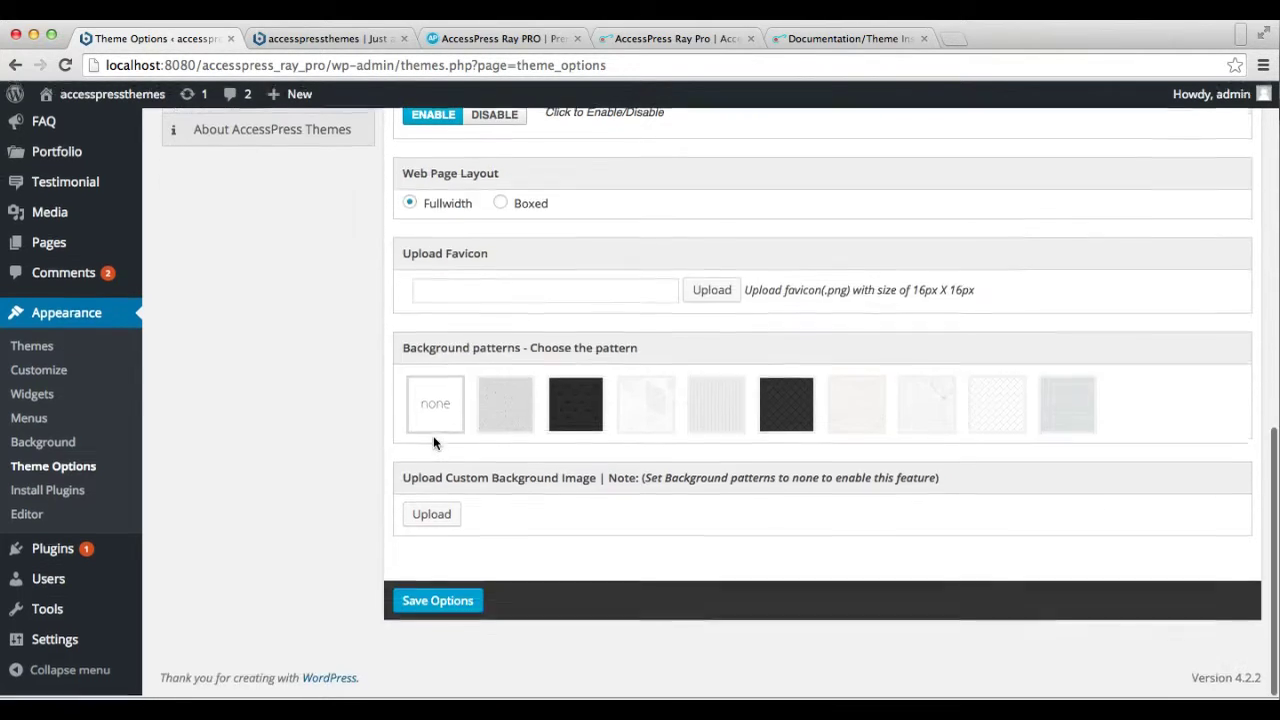
left_click(420, 603)
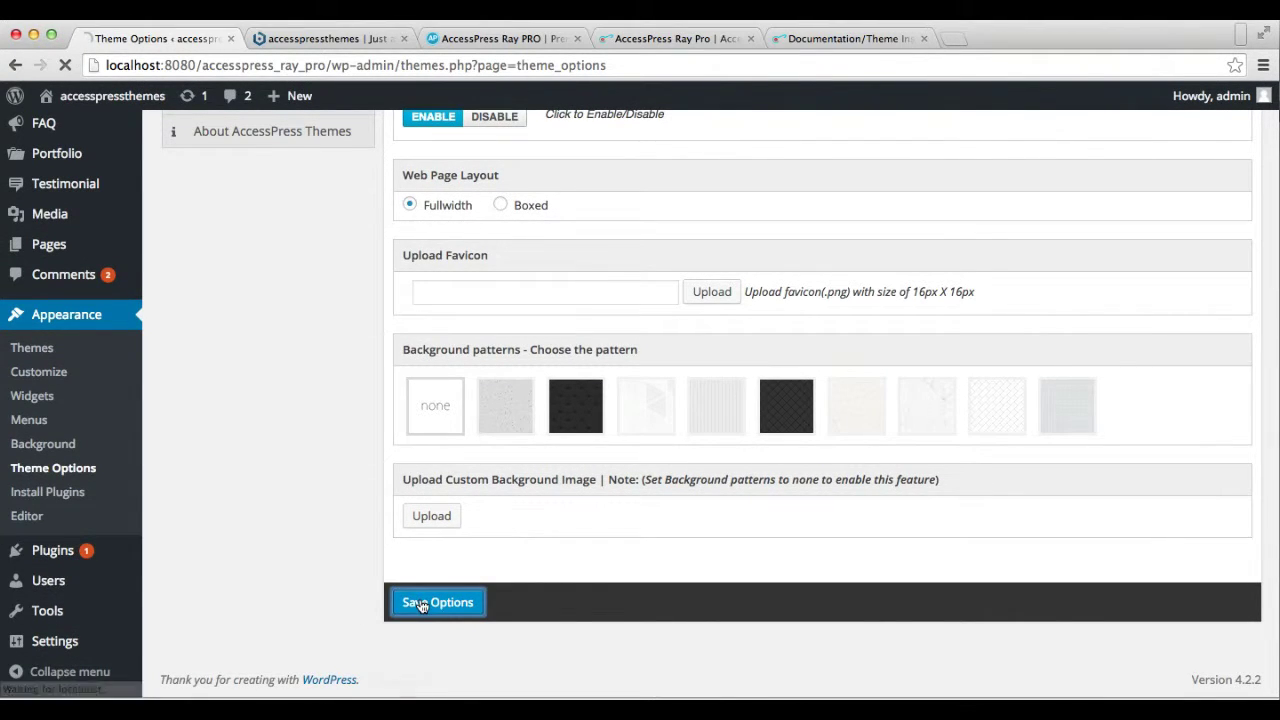
left_click(355, 37)
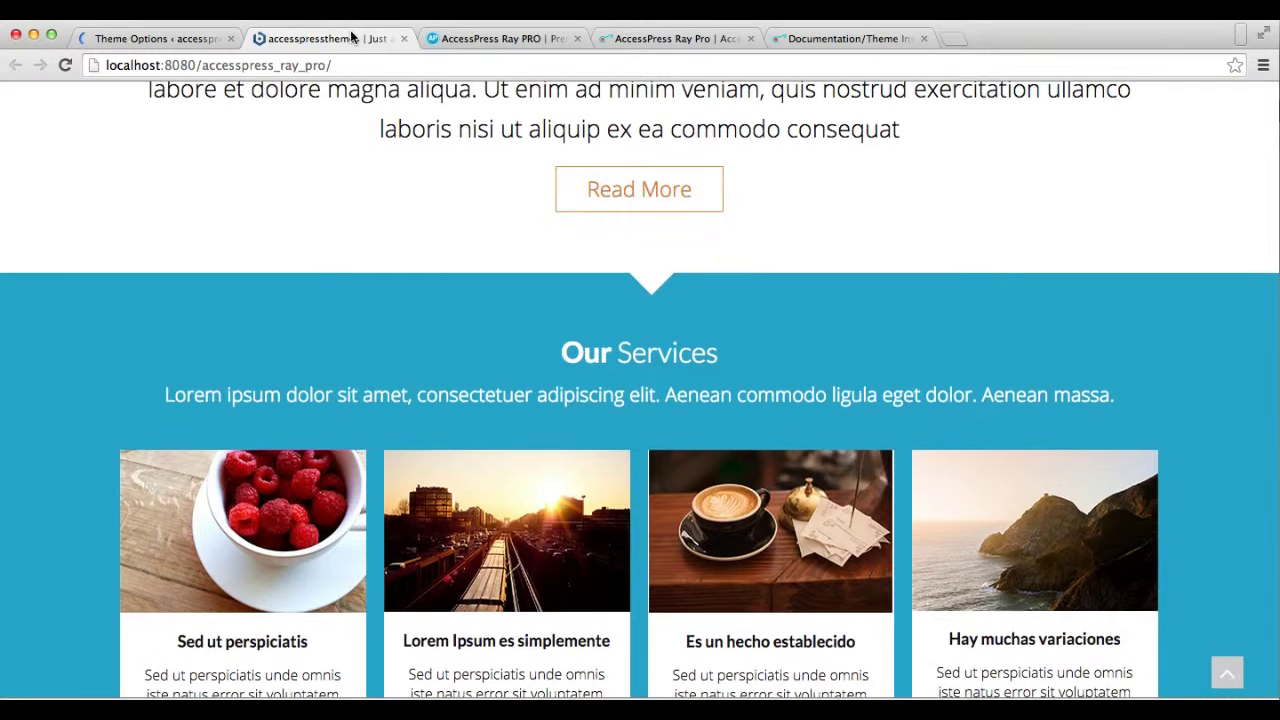
left_click(341, 65)
key("Return")
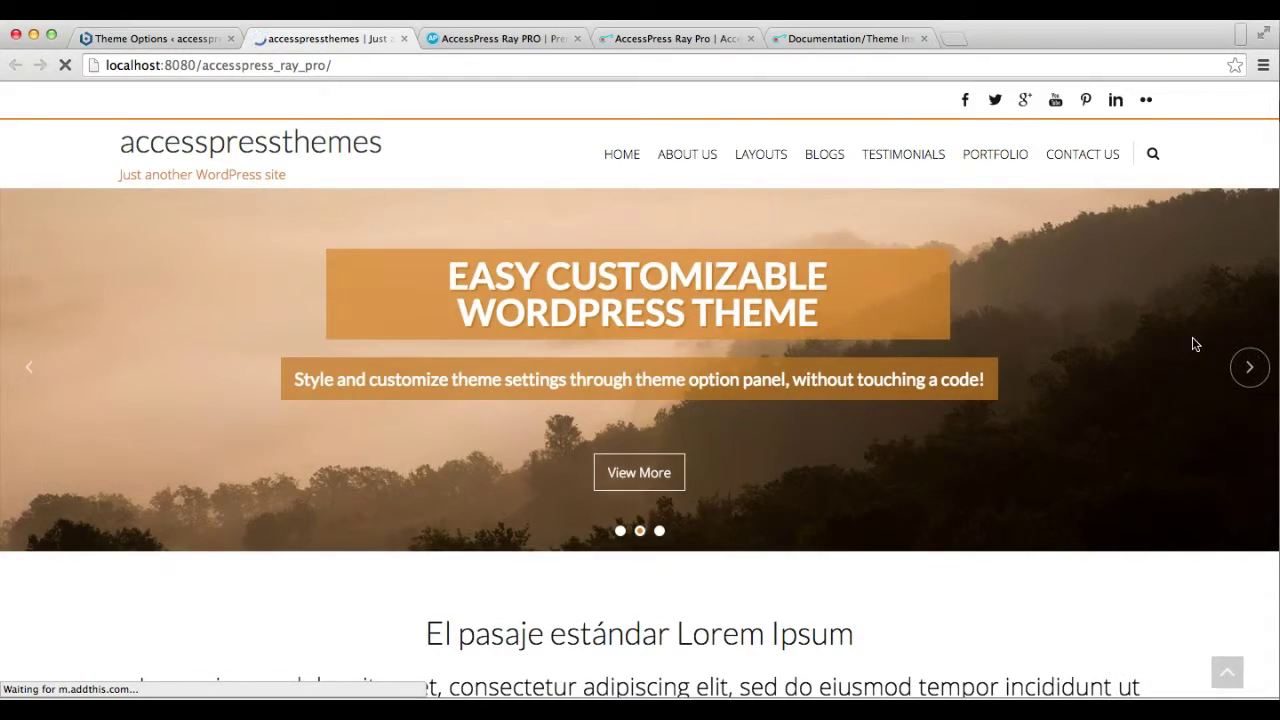
scroll(1194, 343, "down", 5)
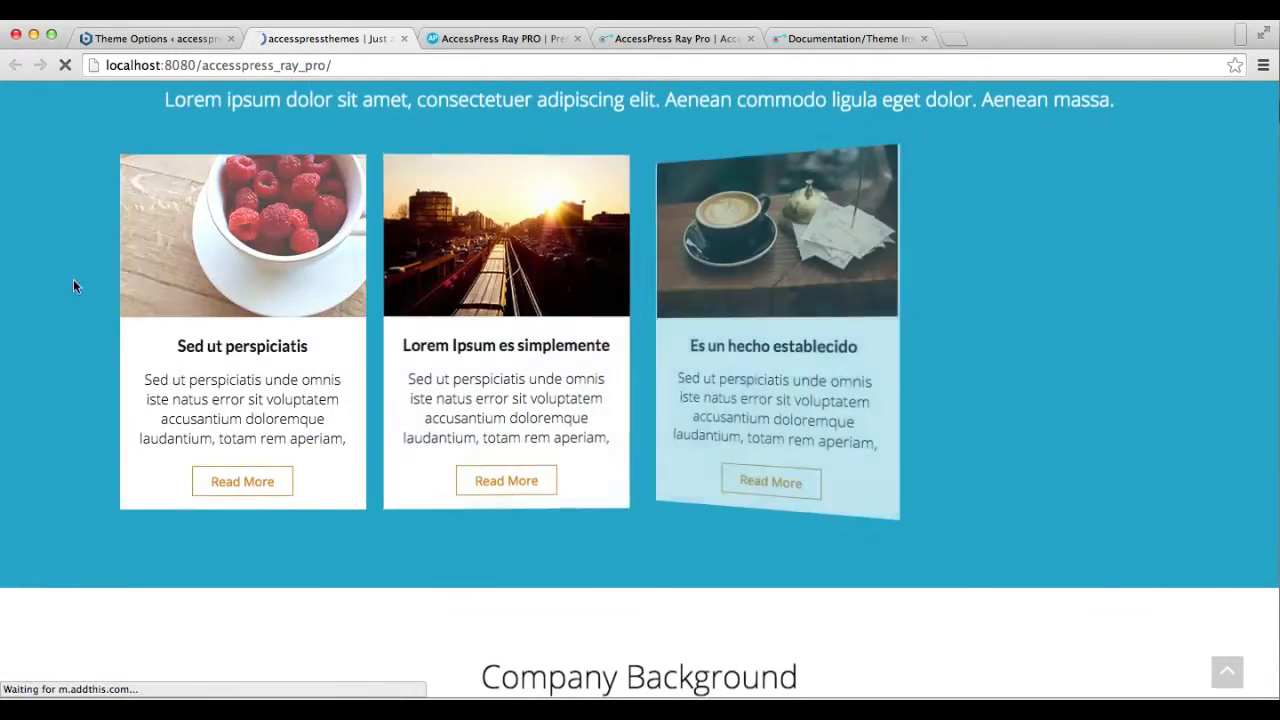
scroll(453, 290, "up", 10)
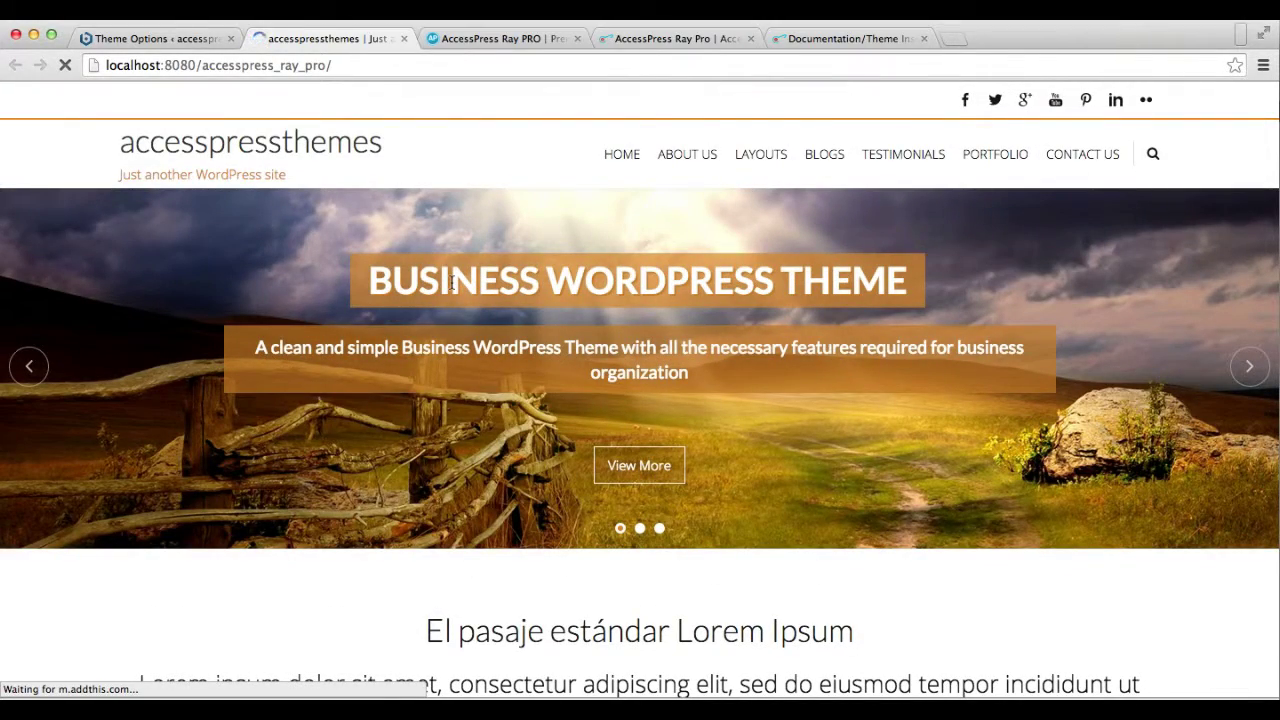
- Return to the theme options and set the Web Page Layout to Boxed in the Basic Settings
left_click(166, 40)
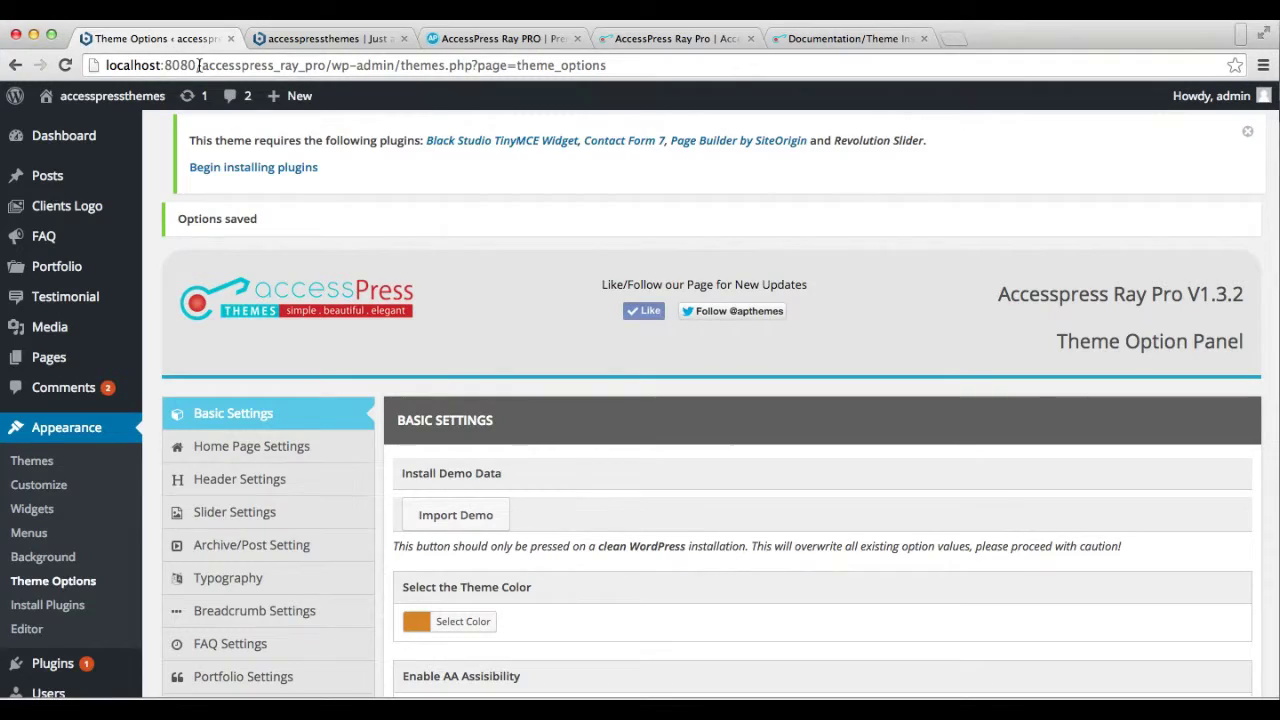
scroll(584, 469, "down", 5)
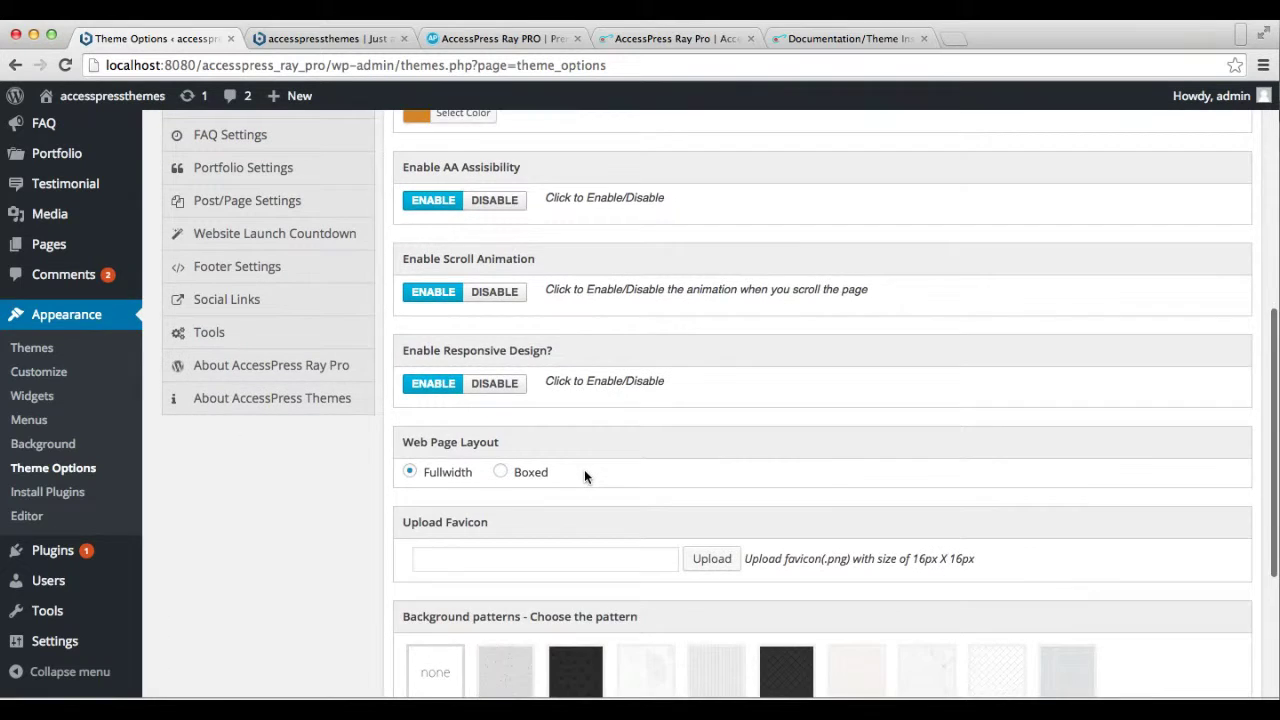
scroll(584, 469, "down", 3)
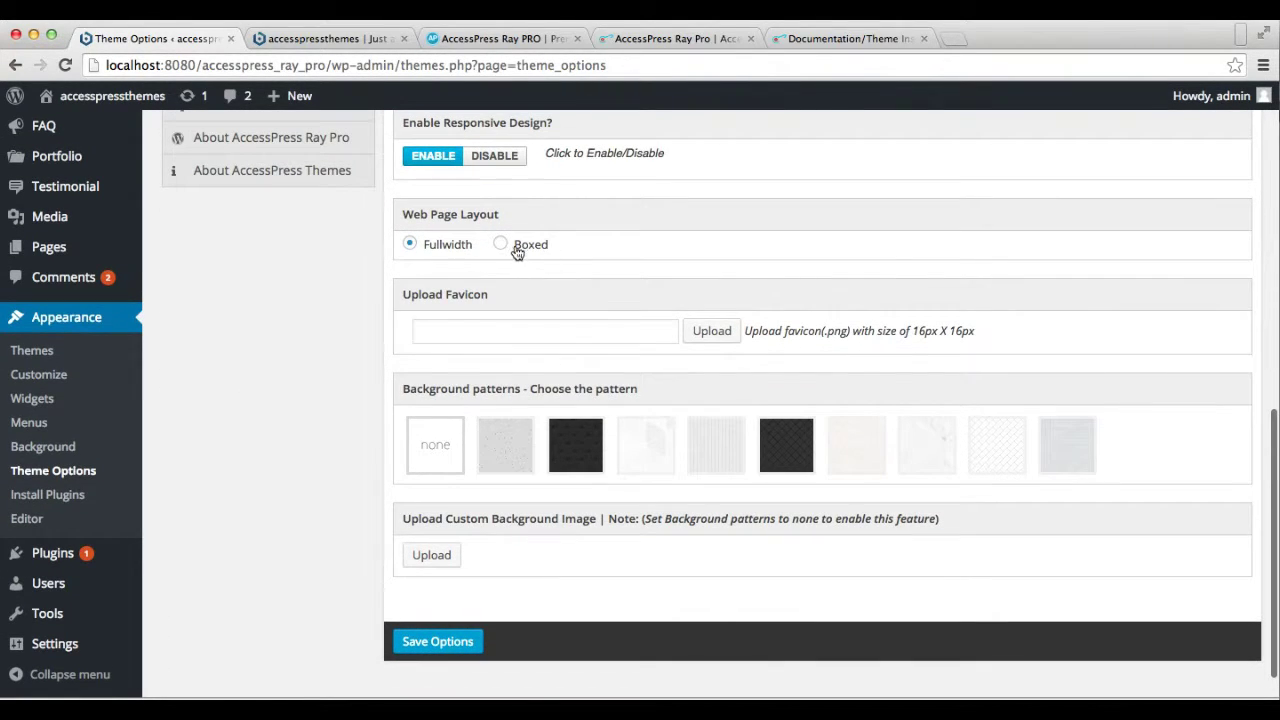
left_click(501, 245)
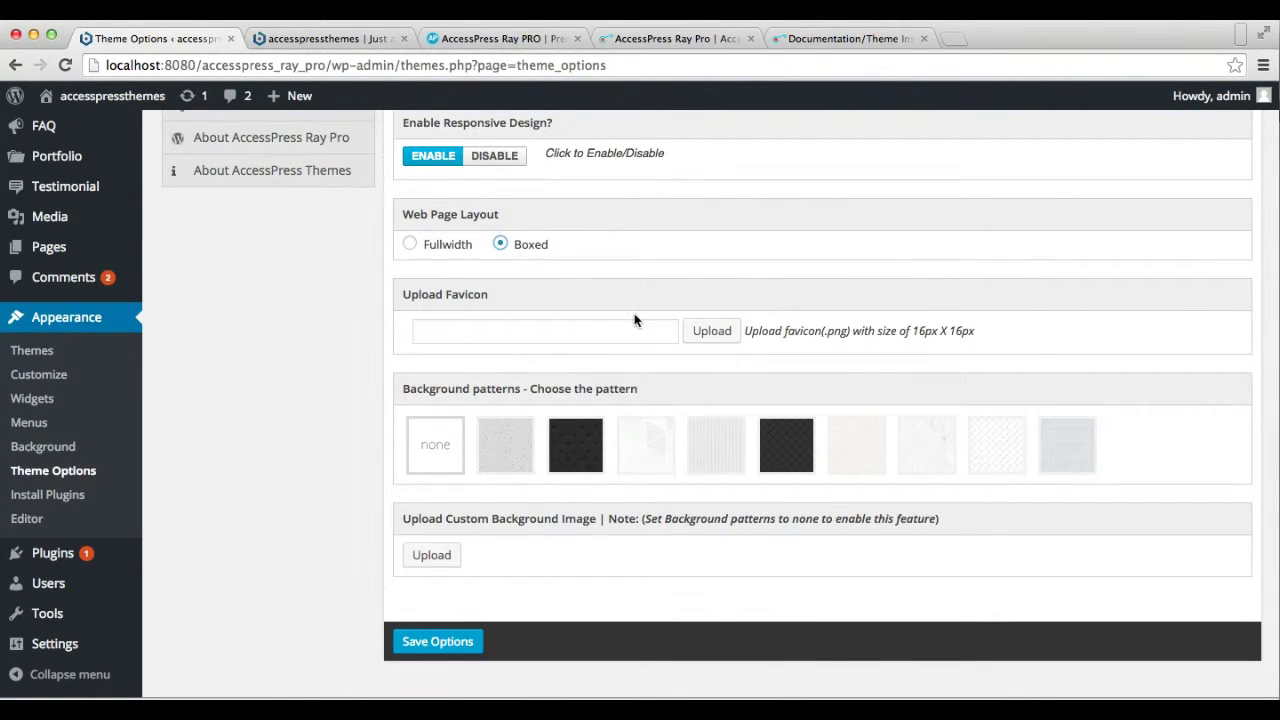
scroll(649, 335, "down", 2)
scroll(649, 335, "up", 2)
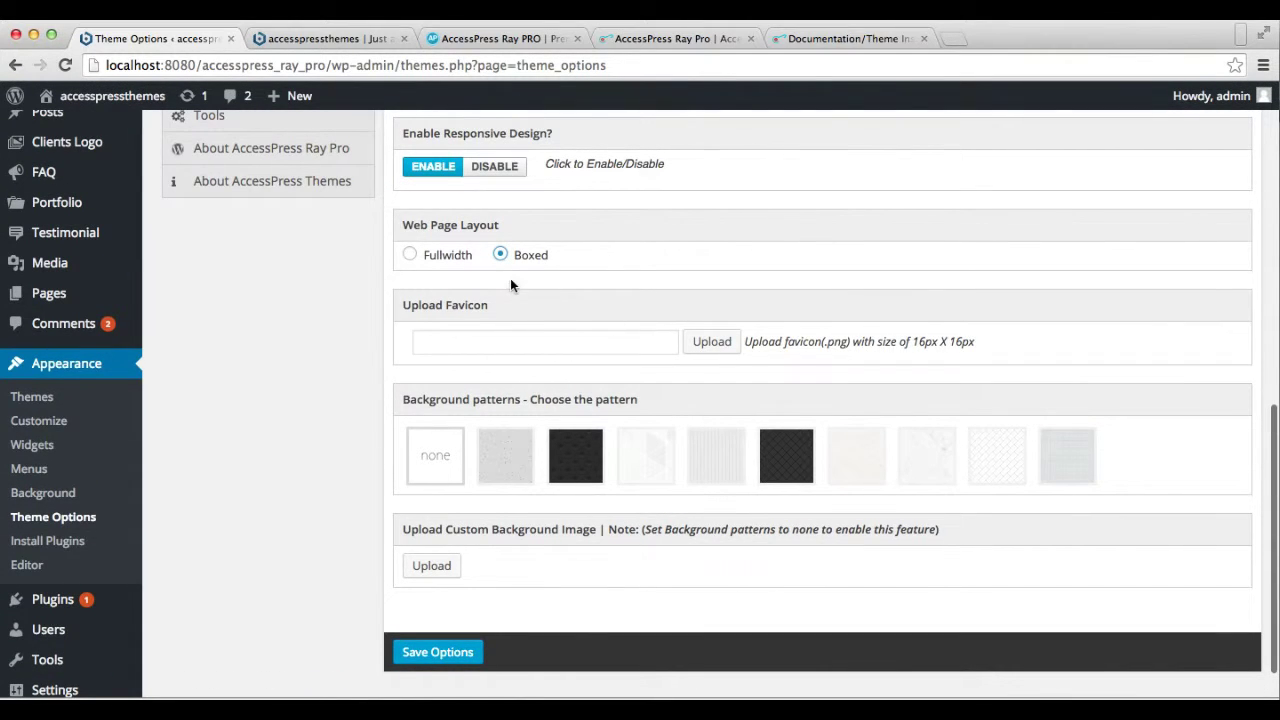
scroll(688, 476, "down", 1)
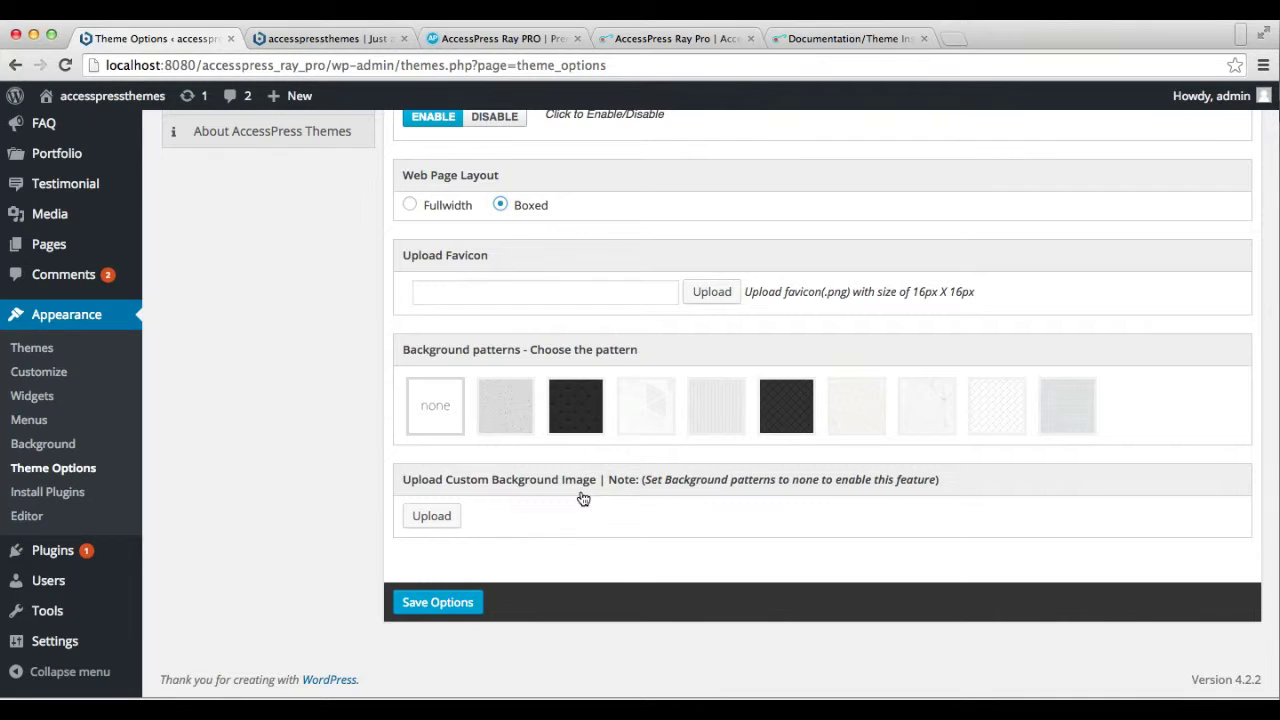
- Choose the first black background pattern, beside the light grey one, and save the theme options
left_click(586, 421)
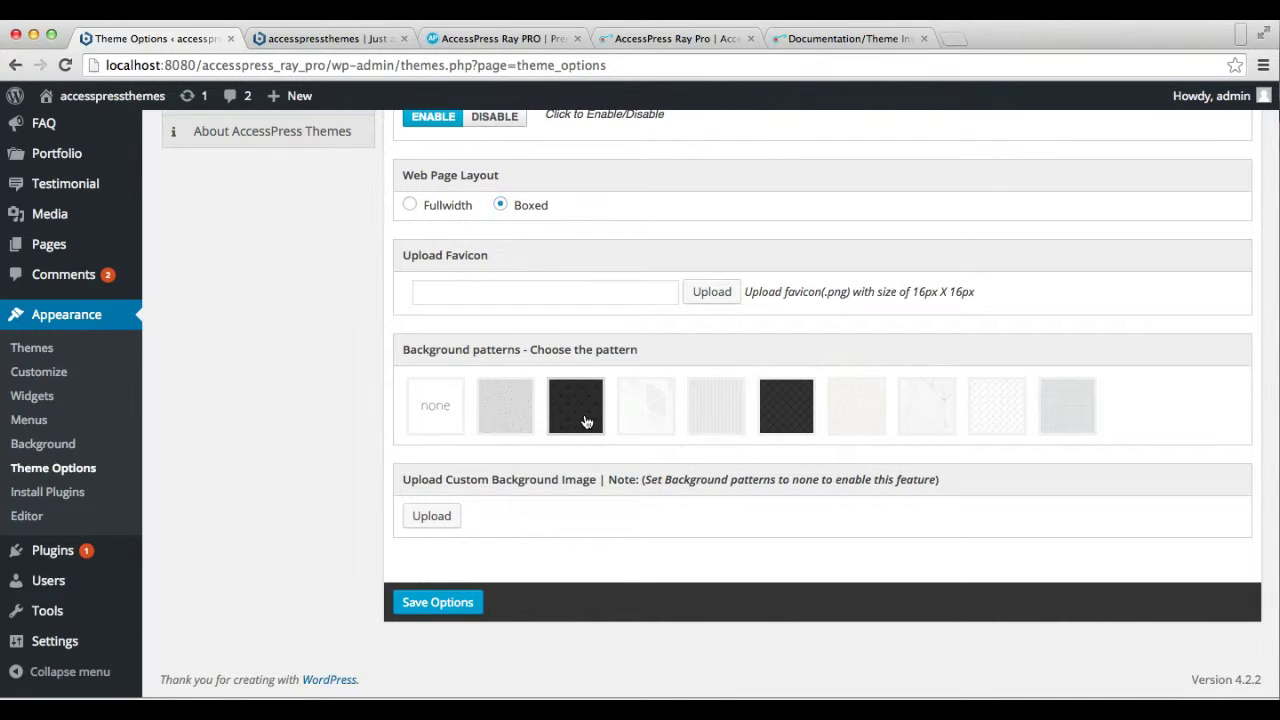
left_click(537, 412)
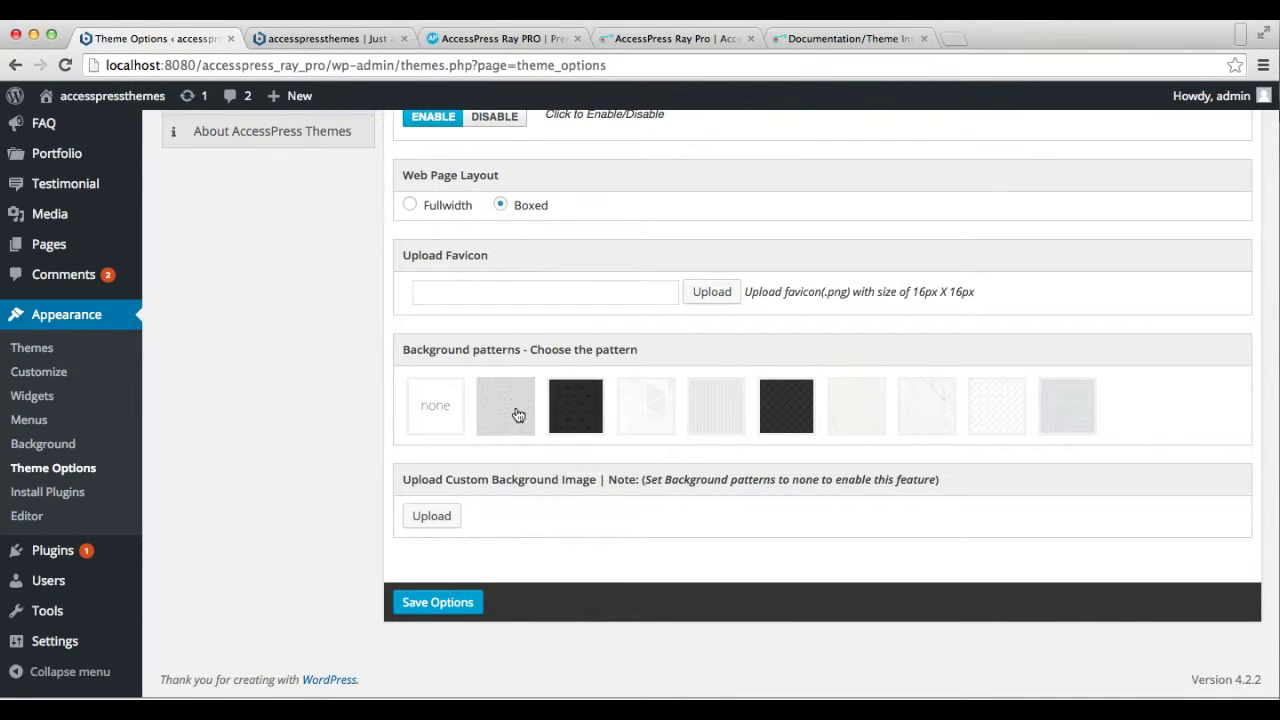
left_click(578, 419)
left_click(437, 603)
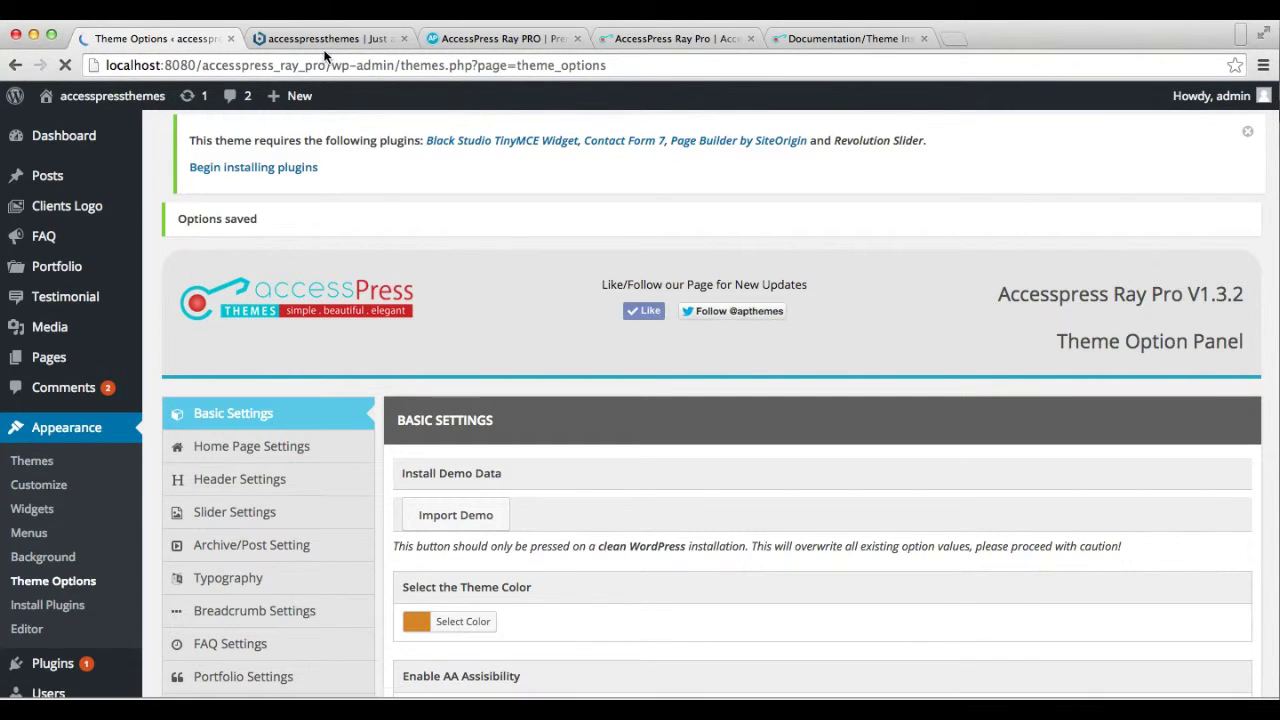
- Reload the site's homepage and check the boxed layout and background pattern along the page
left_click(330, 38)
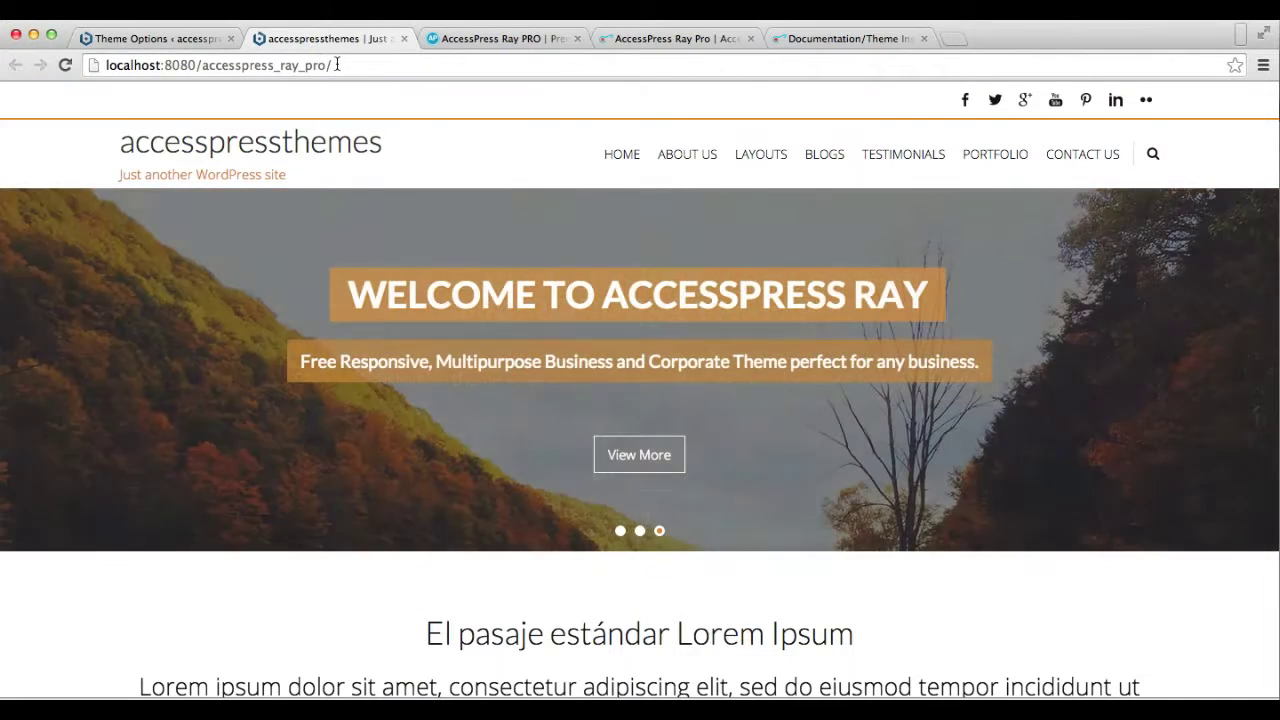
left_click(337, 64)
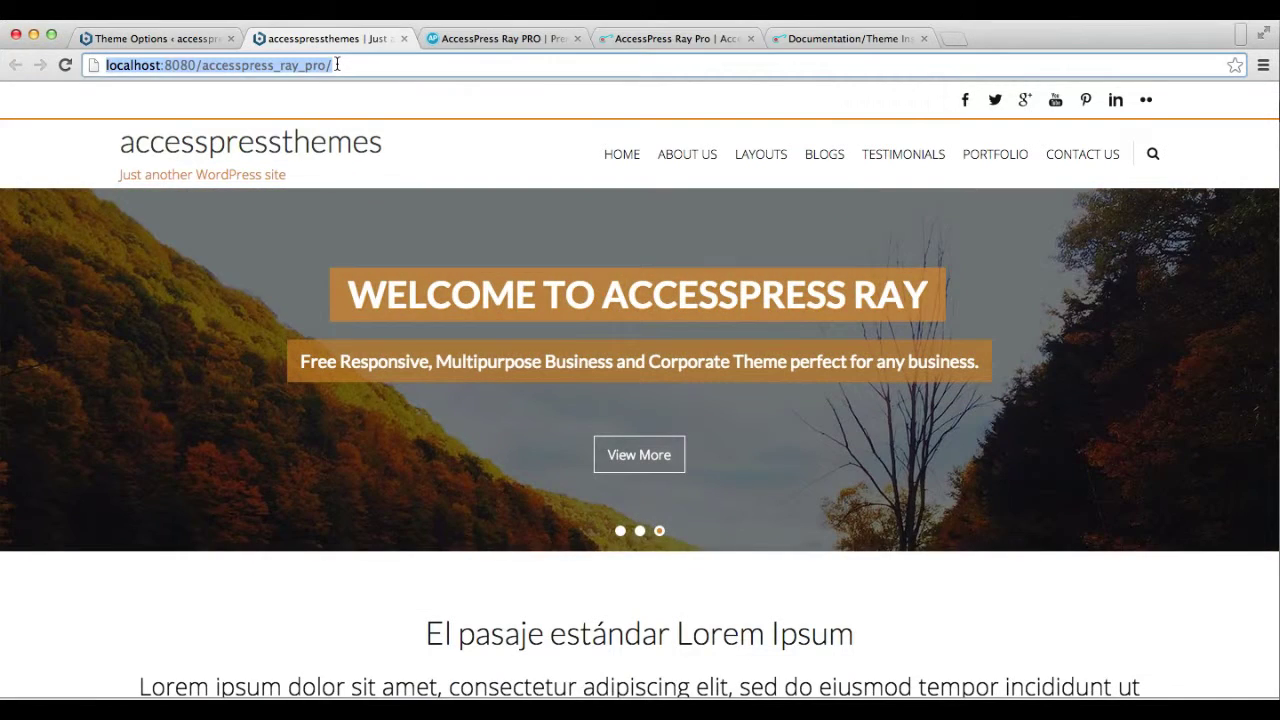
key("Return")
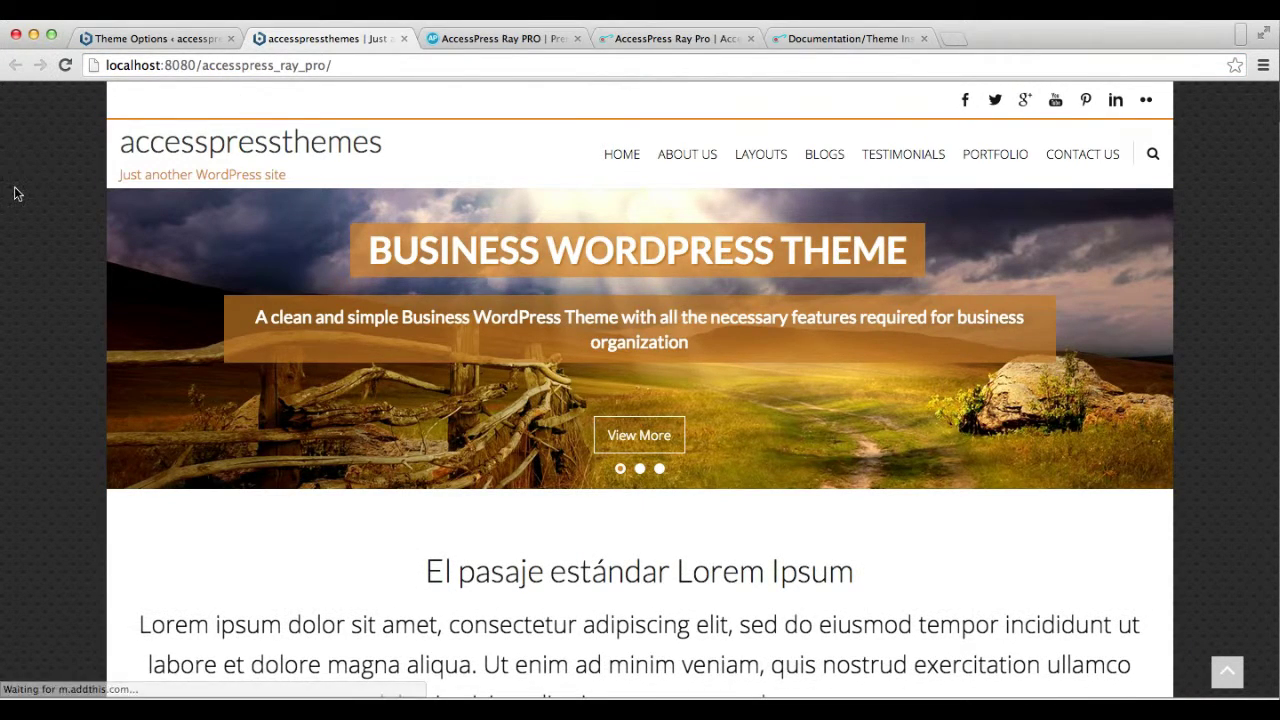
scroll(118, 203, "down", 5)
scroll(118, 203, "up", 5)
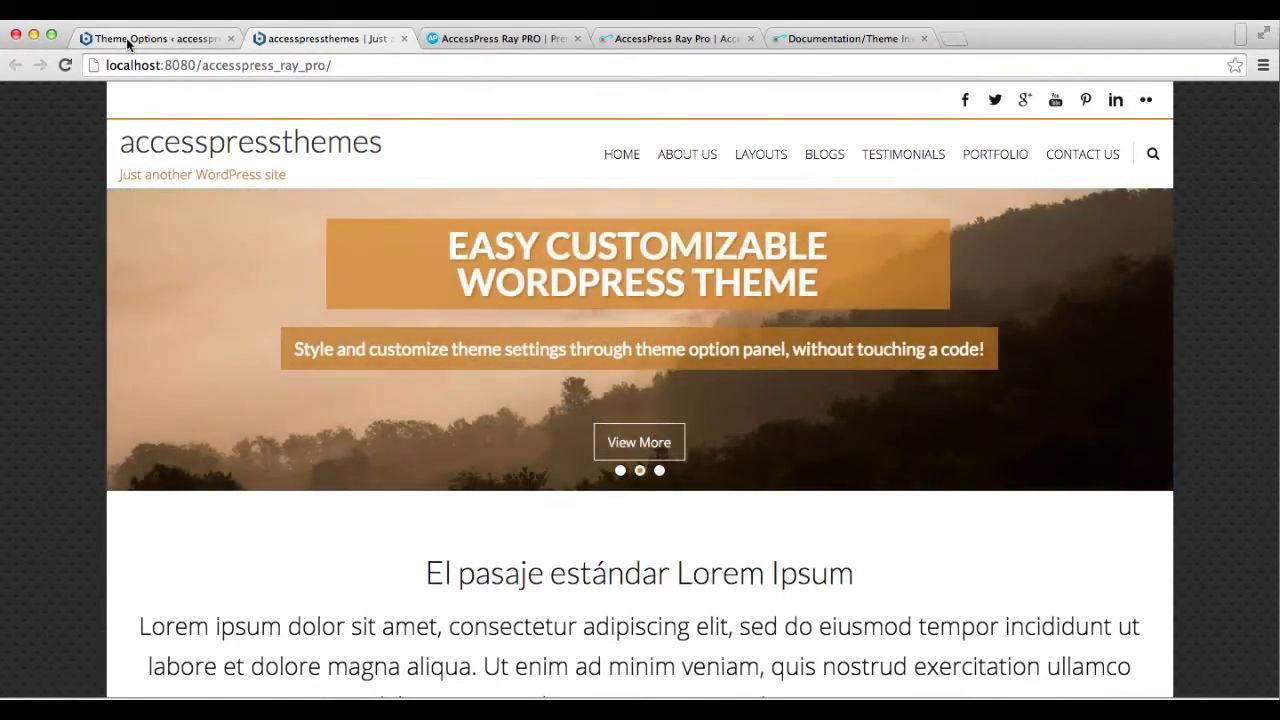
- Return to the theme options, upload favicon.png from the Downloads folder as the site's favicon and save the options
left_click(128, 40)
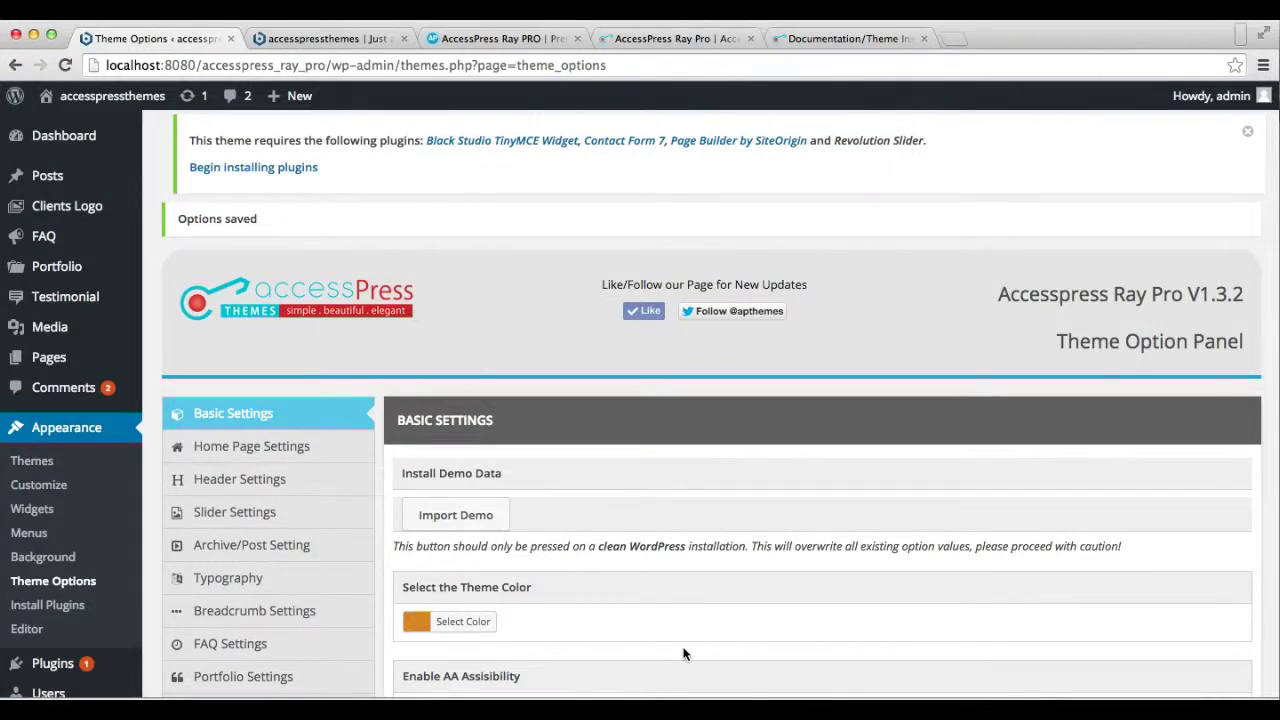
scroll(686, 652, "down", 5)
scroll(684, 652, "down", 3)
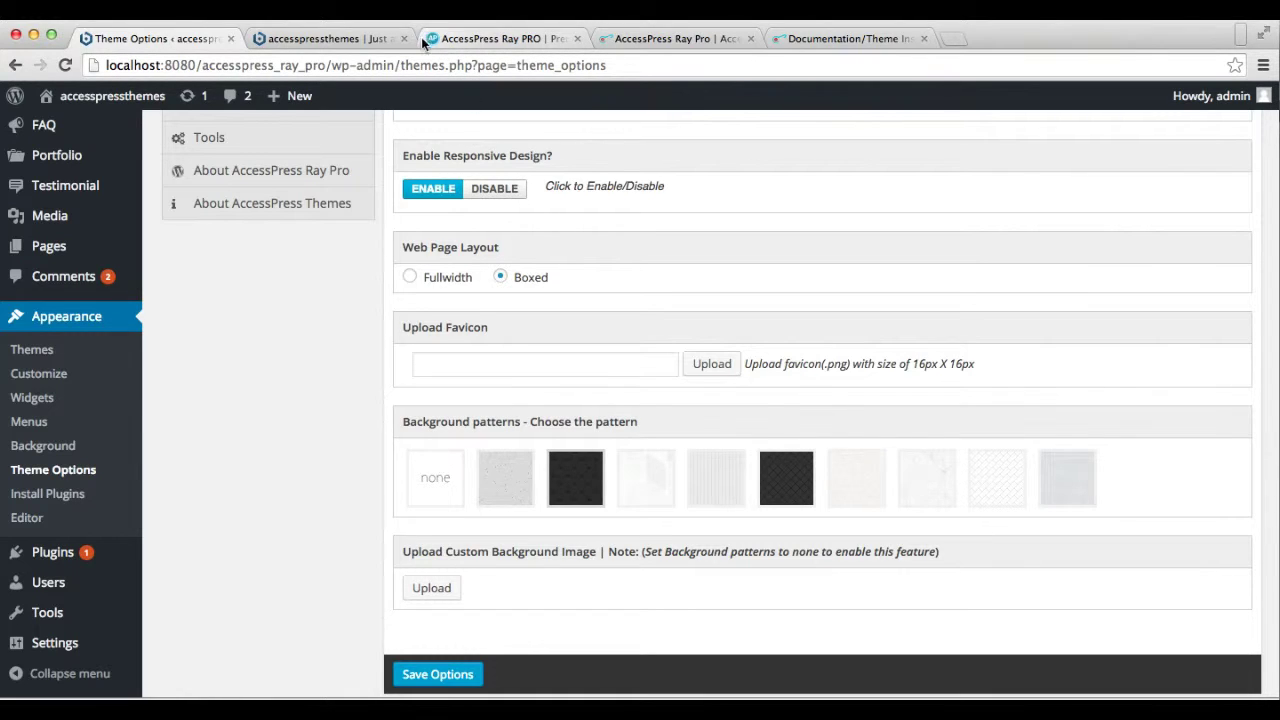
left_click(712, 364)
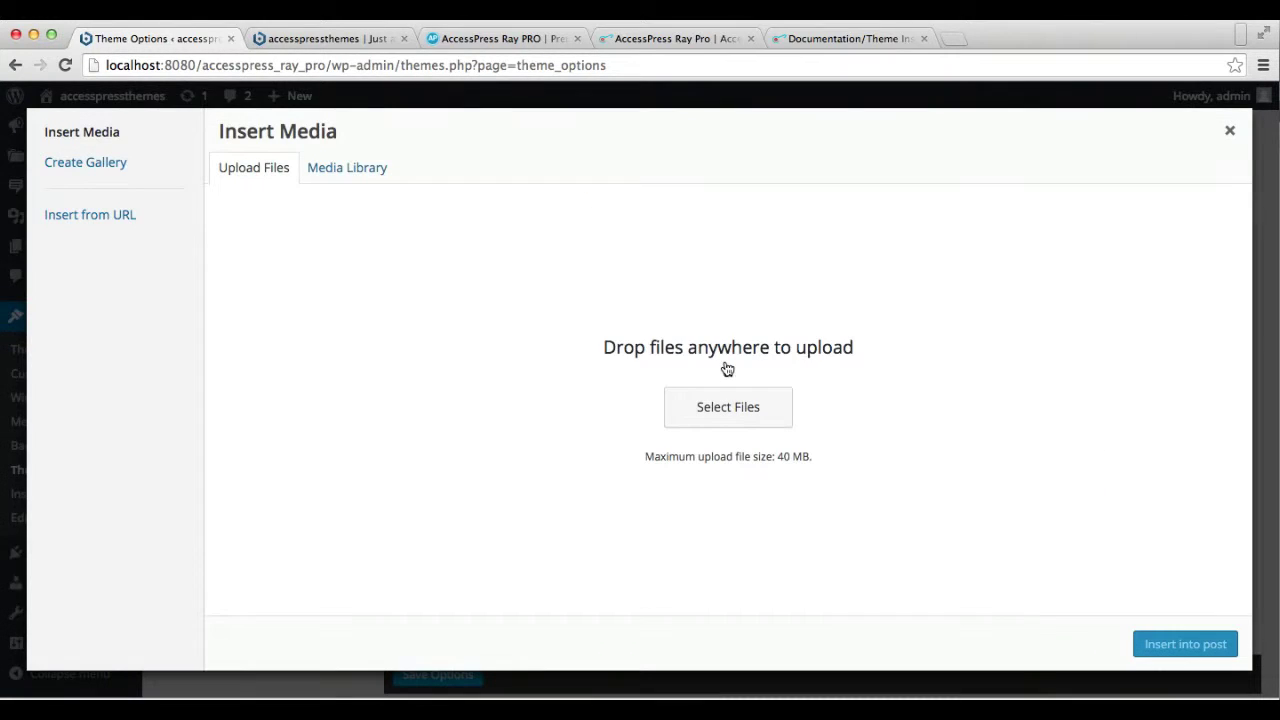
left_click(740, 414)
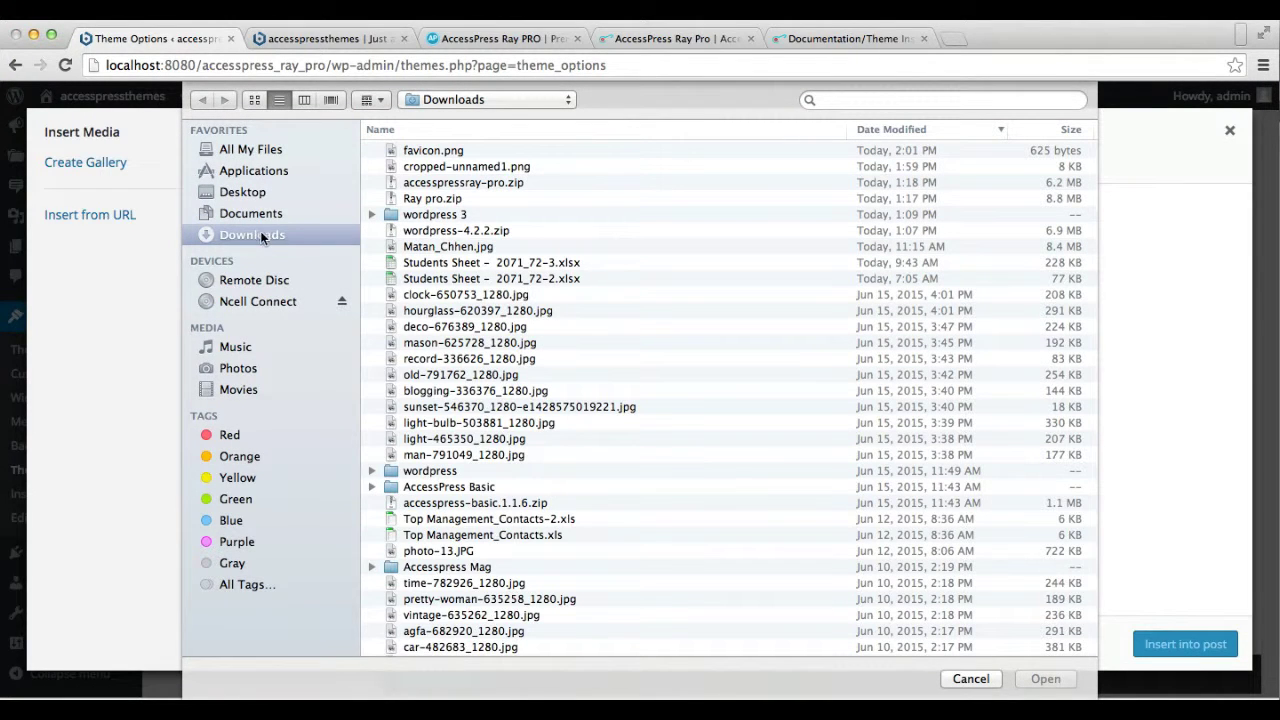
left_click(426, 152)
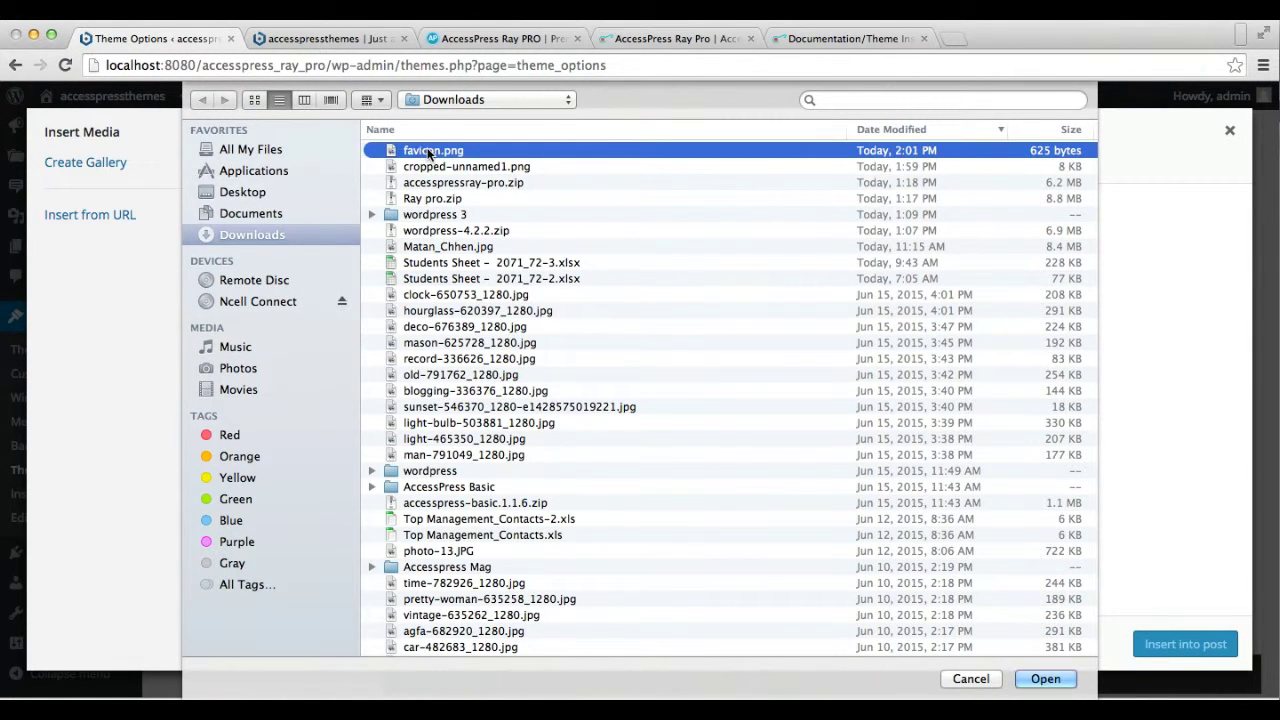
left_click(1046, 679)
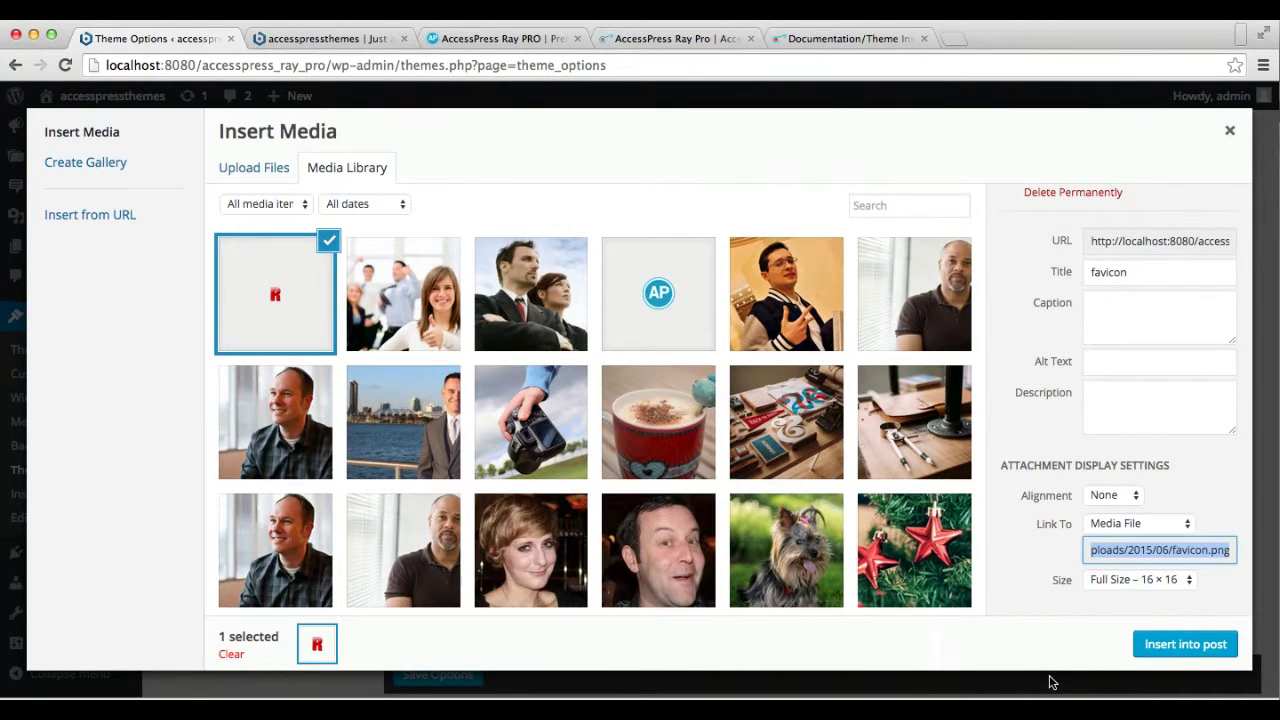
left_click(1186, 646)
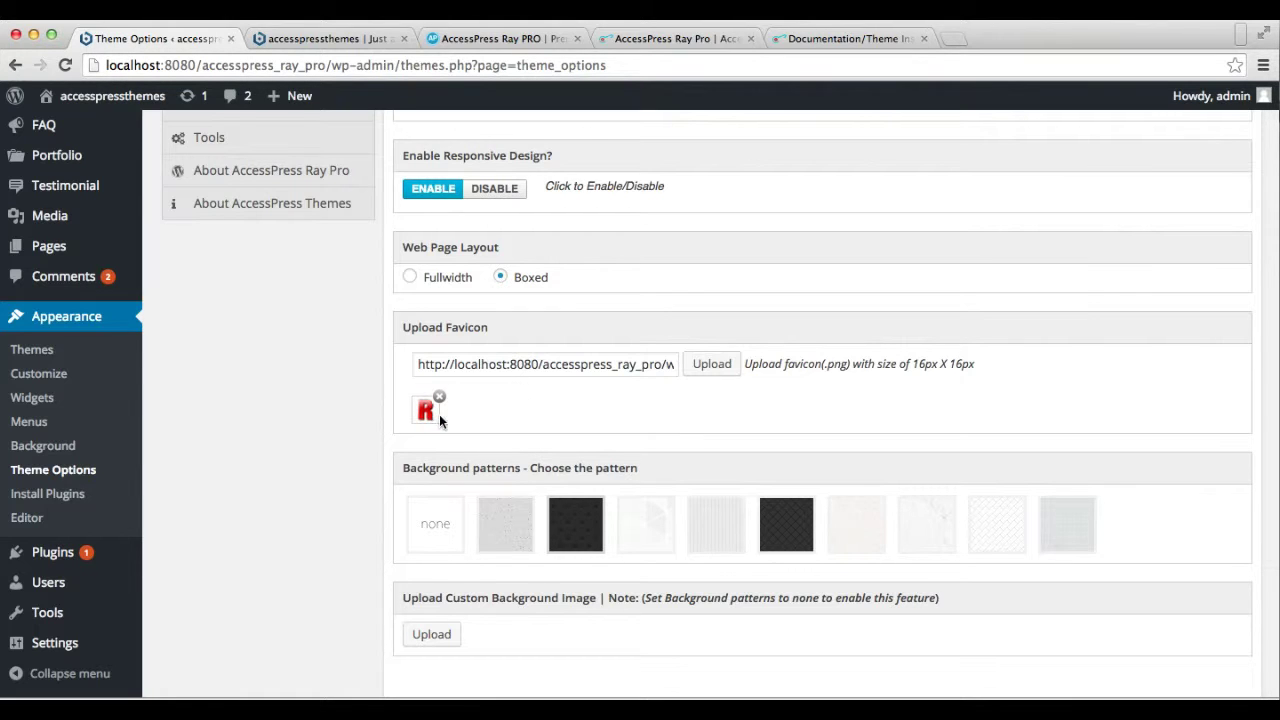
scroll(430, 420, "down", 3)
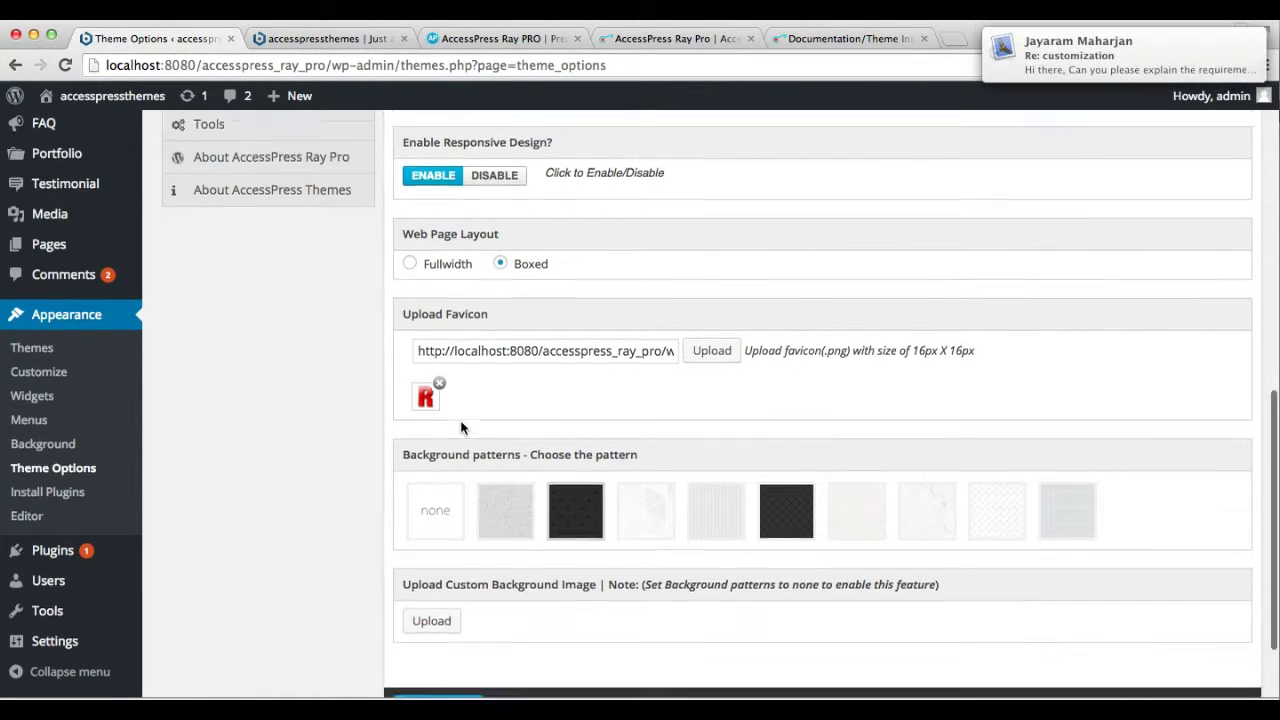
left_click(440, 604)
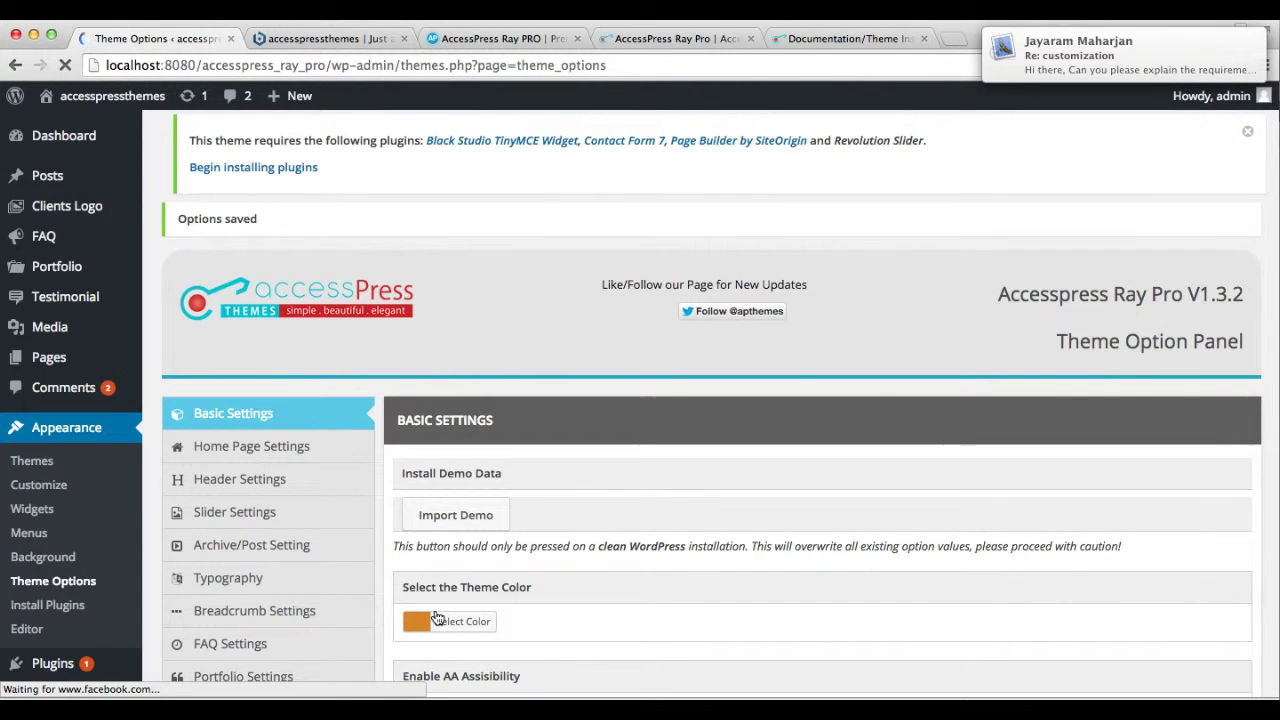
- Reload the site's homepage and check the new favicon and the page from the slider downward
left_click(343, 39)
left_click(352, 66)
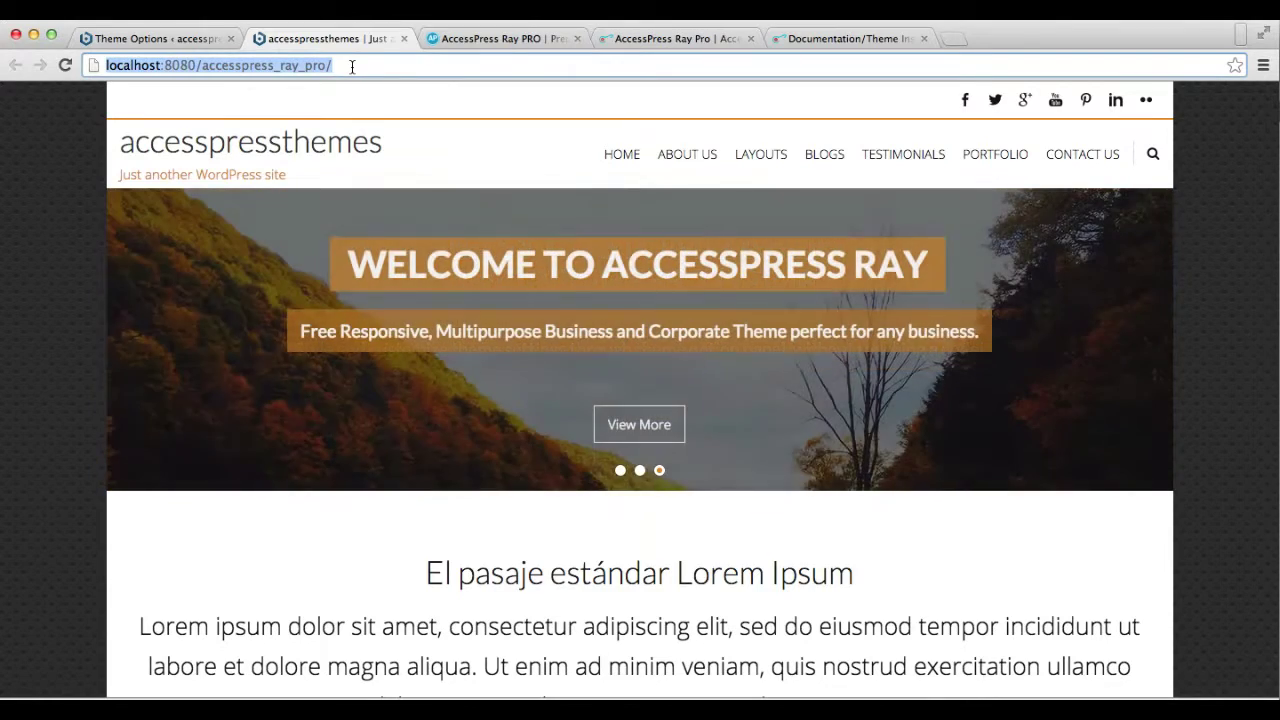
key("Return")
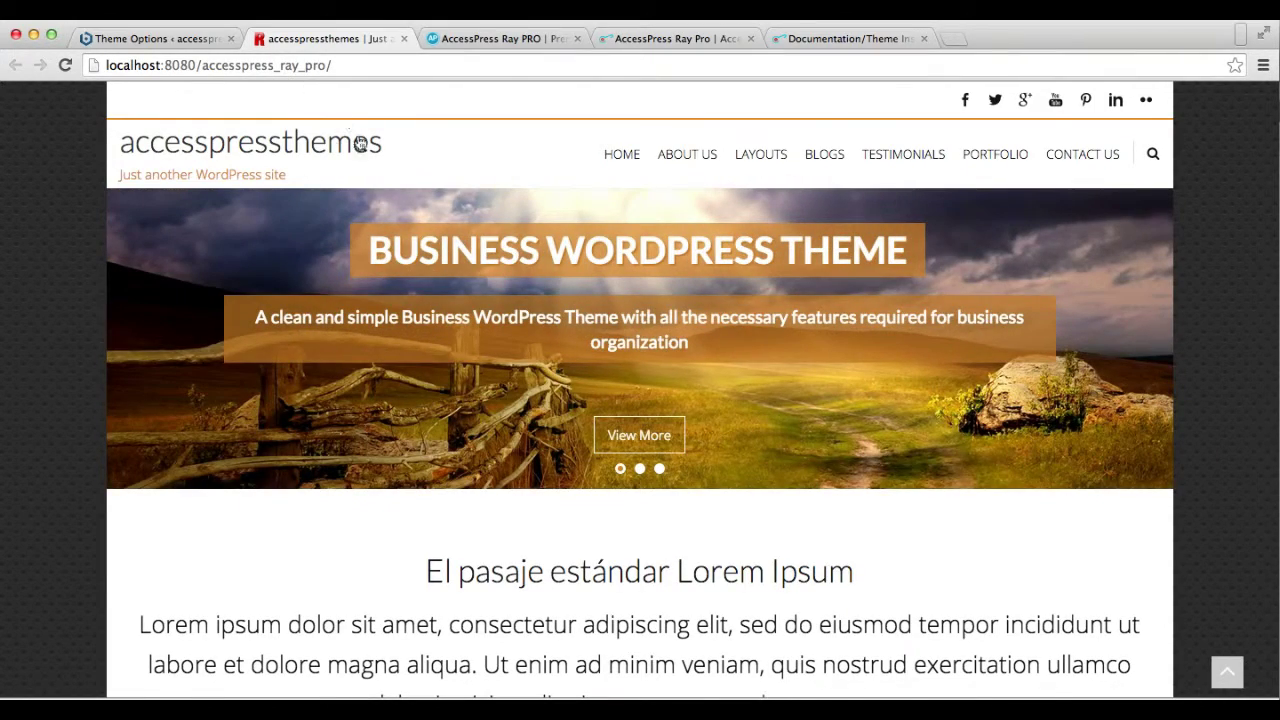
scroll(498, 241, "down", 10)
scroll(498, 241, "up", 10)
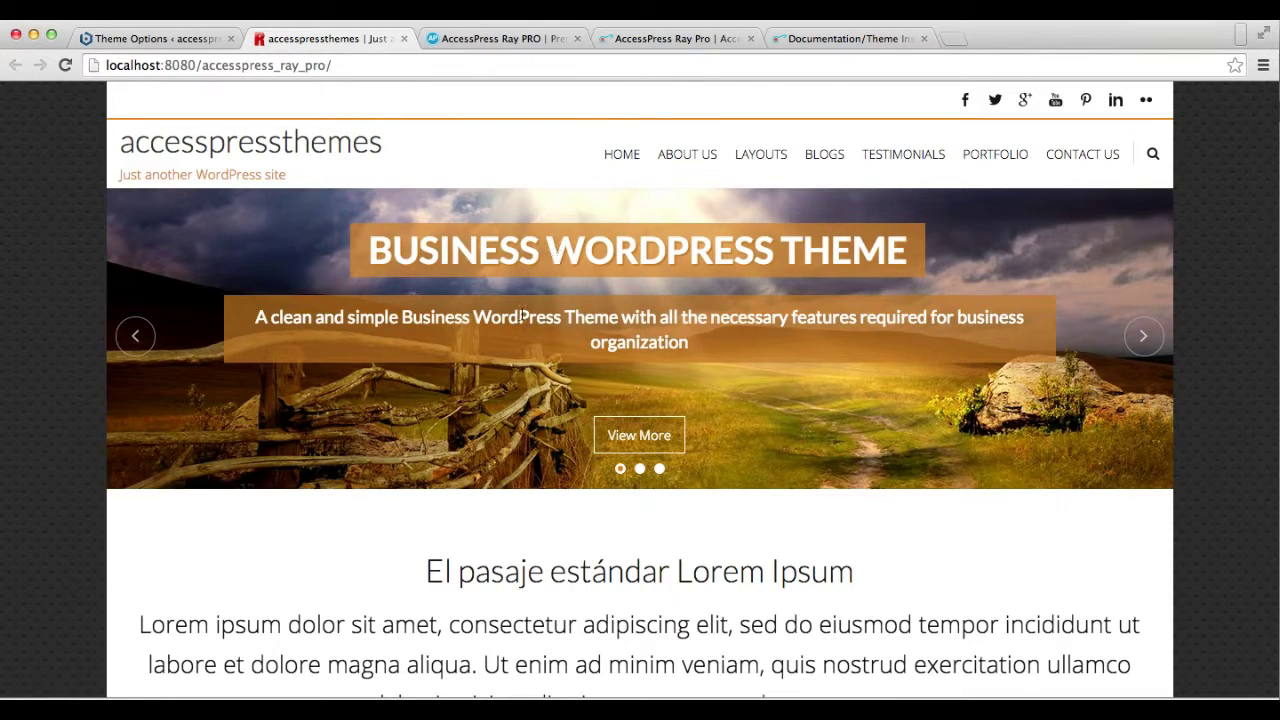
scroll(521, 314, "down", 5)
scroll(521, 314, "up", 5)
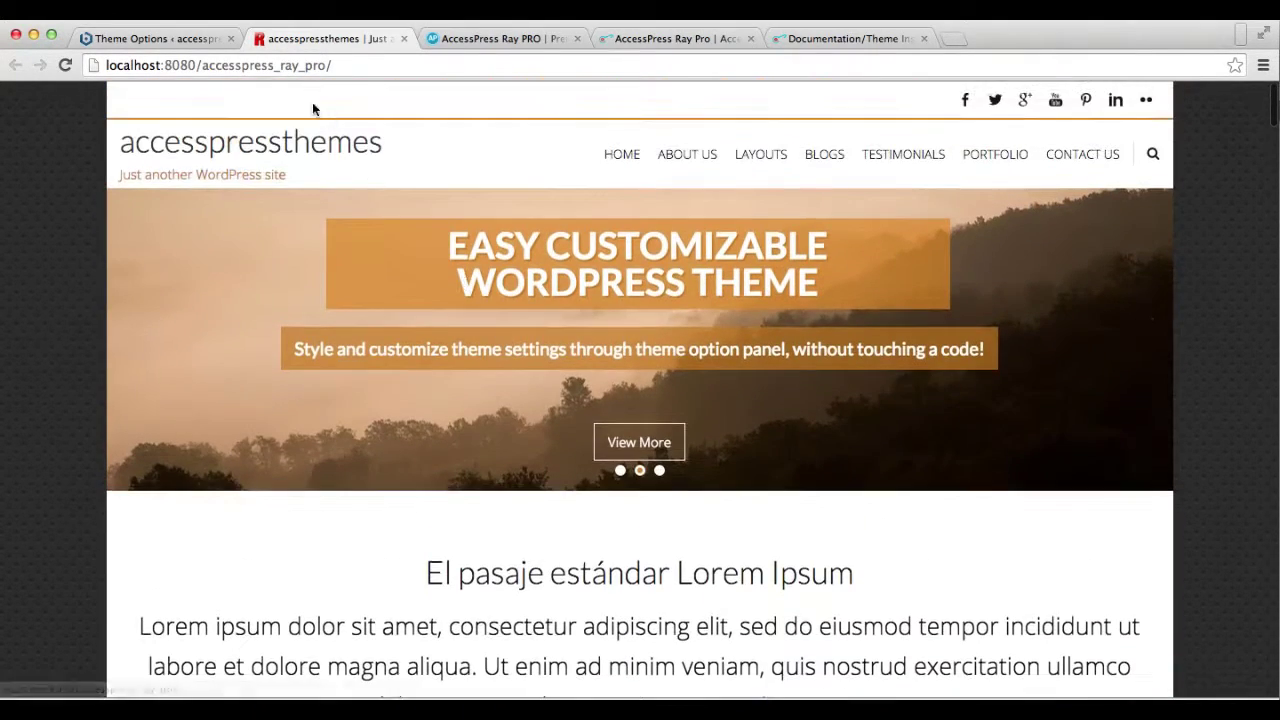